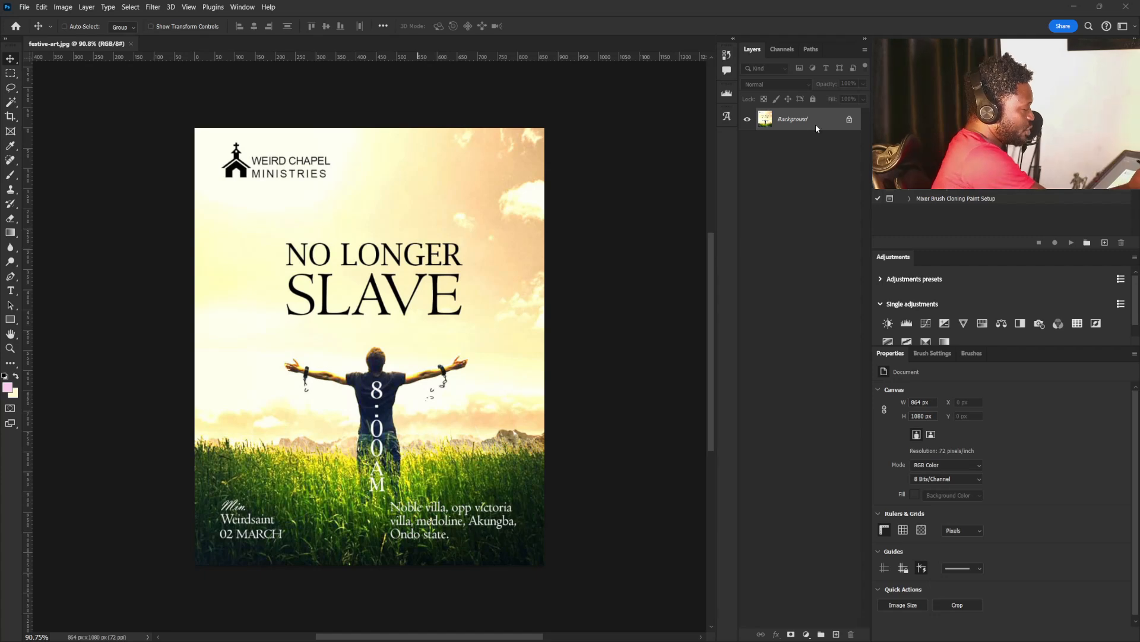
Step: Duplicate the background layer, and on a new layer outline the flyer's lower text area with red brush strokes
{"action": "left_click_drag", "start_coordinate": [836, 635], "coordinate": [835, 634]}
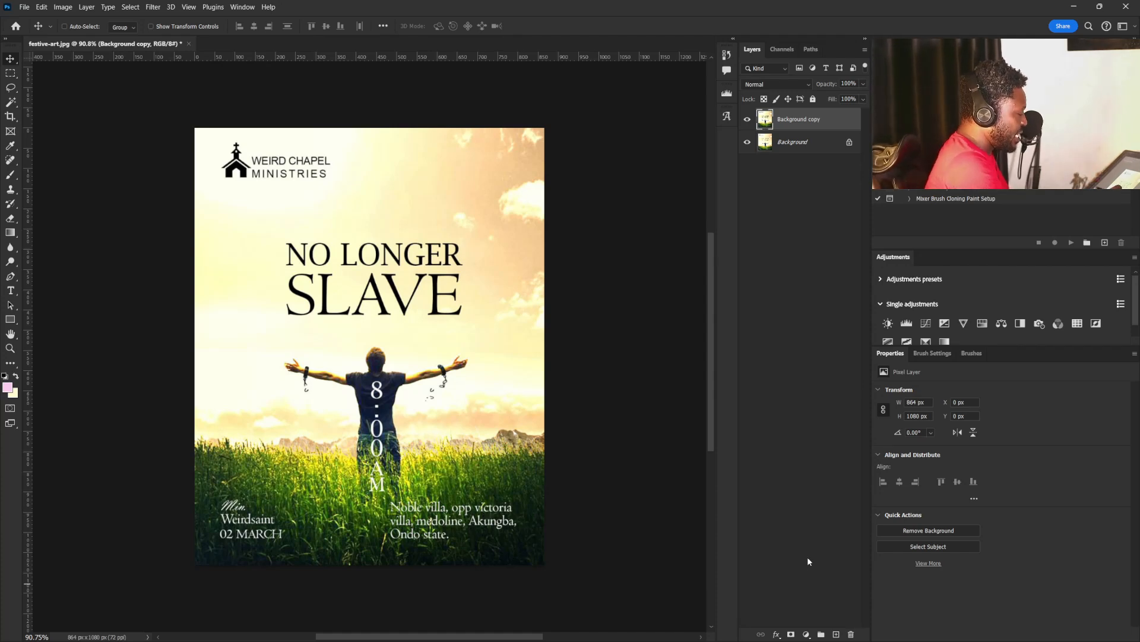
{"action": "left_click", "coordinate": [836, 633]}
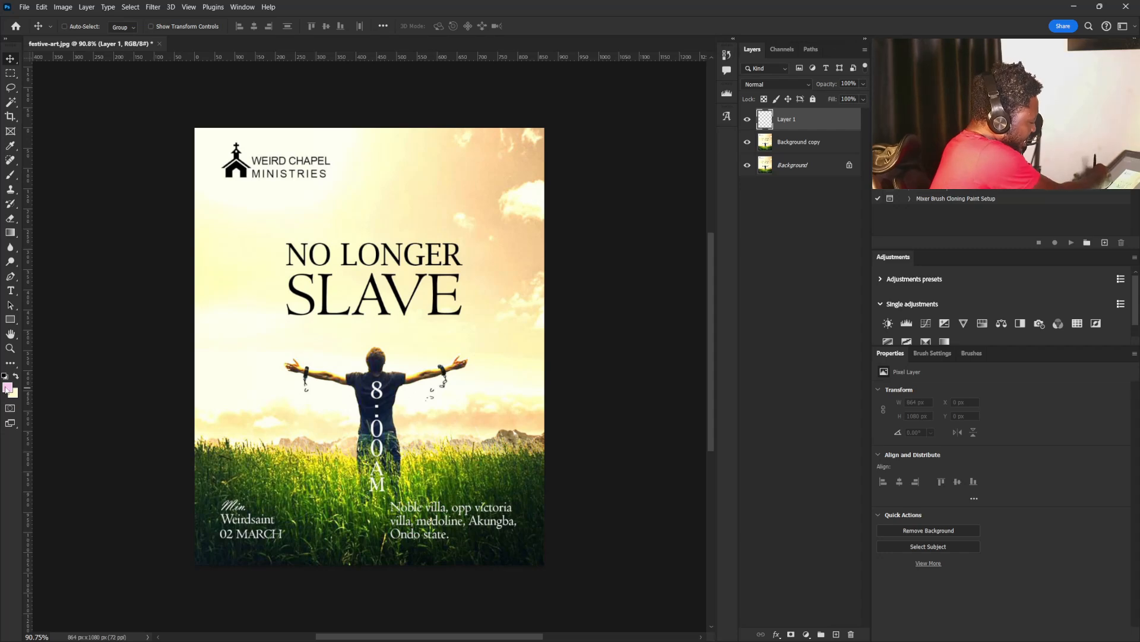
{"action": "key", "text": "b"}
{"action": "mouse_move", "coordinate": [207, 563]}
{"action": "left_mouse_down"}
{"action": "mouse_move", "coordinate": [215, 496]}
{"action": "mouse_move", "coordinate": [549, 485]}
{"action": "left_mouse_up"}
{"action": "left_click_drag", "start_coordinate": [208, 562], "coordinate": [539, 559]}
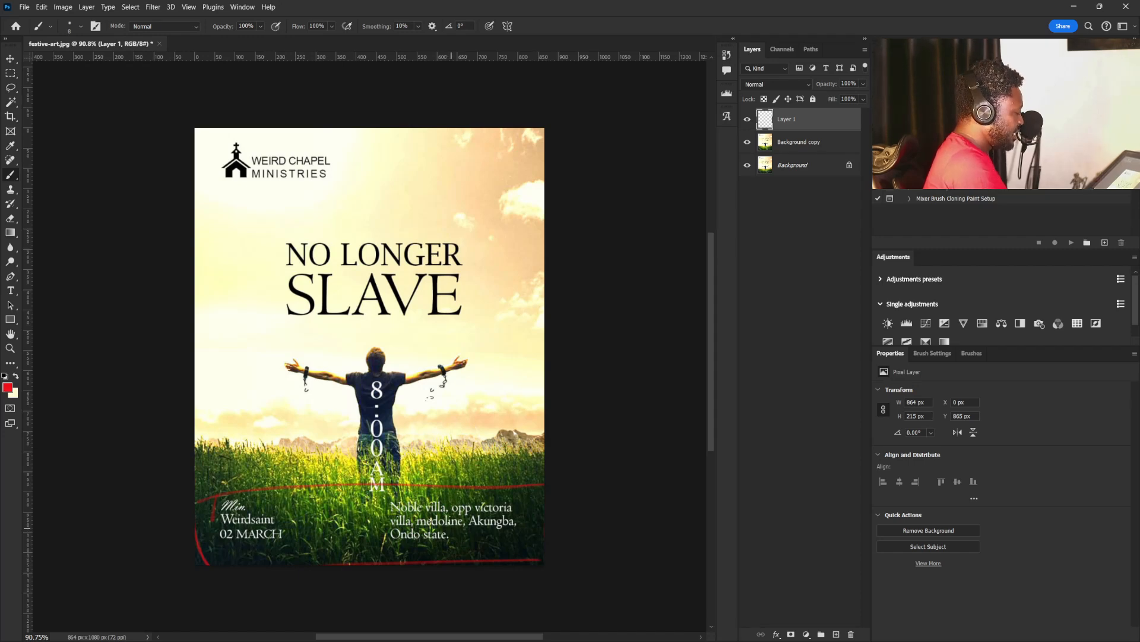
Step: Mark the white address block with a red frame, a dot at its corner and a circle around its beginning
{"action": "mouse_move", "coordinate": [379, 493]}
{"action": "left_mouse_down"}
{"action": "mouse_move", "coordinate": [475, 487]}
{"action": "mouse_move", "coordinate": [526, 543]}
{"action": "mouse_move", "coordinate": [377, 554]}
{"action": "left_mouse_up"}
{"action": "left_click_drag", "start_coordinate": [498, 548], "coordinate": [507, 544]}
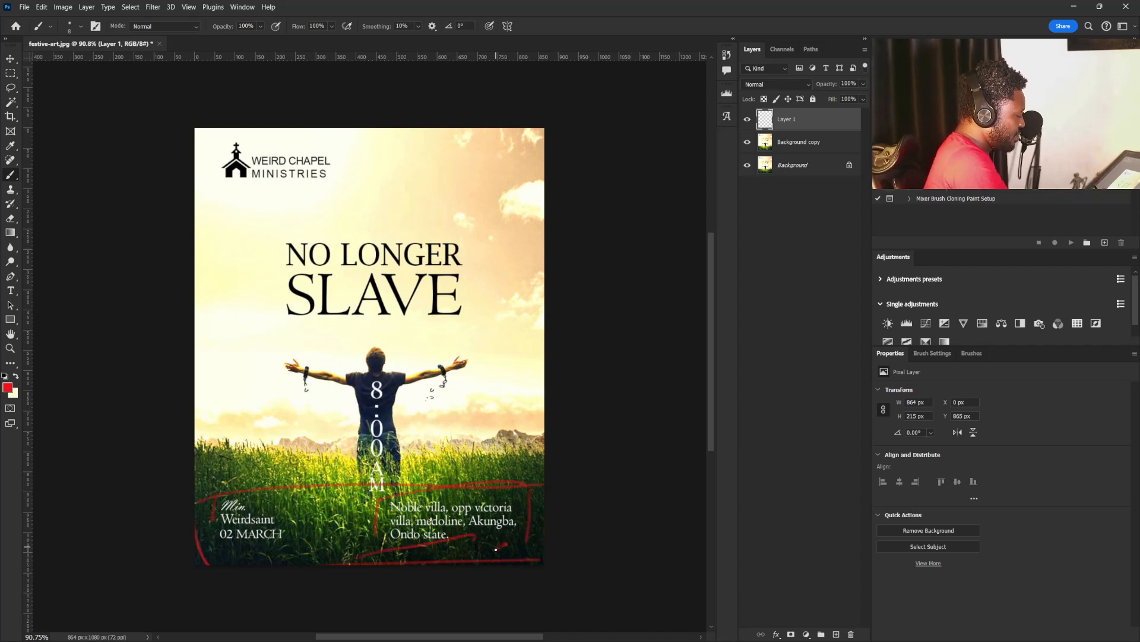
{"action": "left_click_drag", "start_coordinate": [416, 487], "coordinate": [387, 504]}
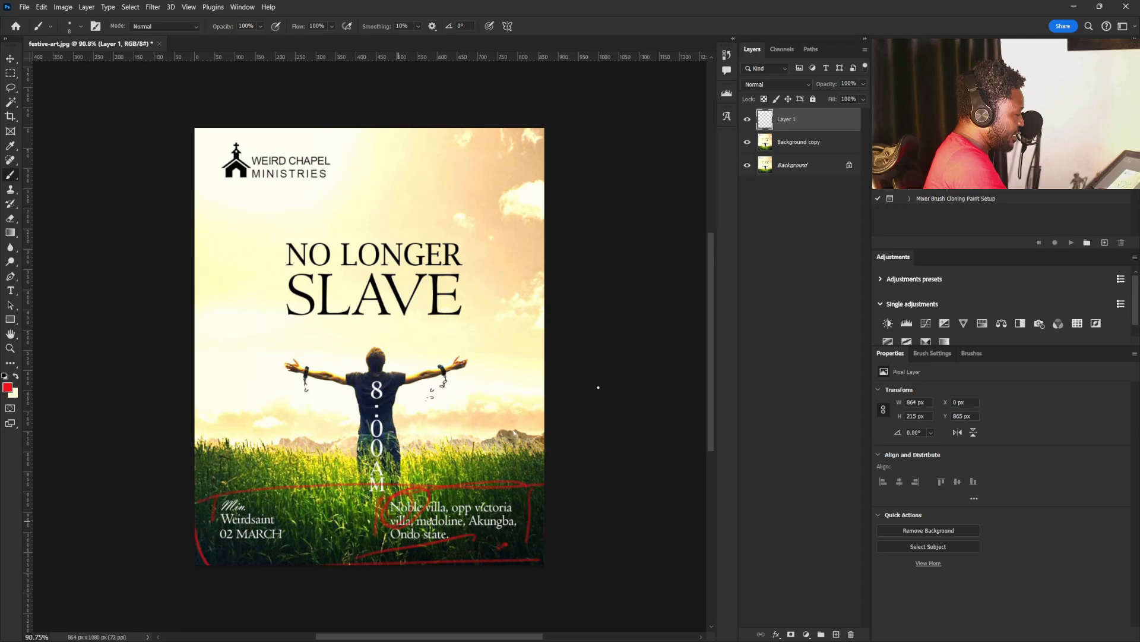
Step: Hide the first markup layer, and on a new layer circle and frame the white address block in red
{"action": "left_click", "coordinate": [747, 119]}
{"action": "left_click", "coordinate": [837, 633]}
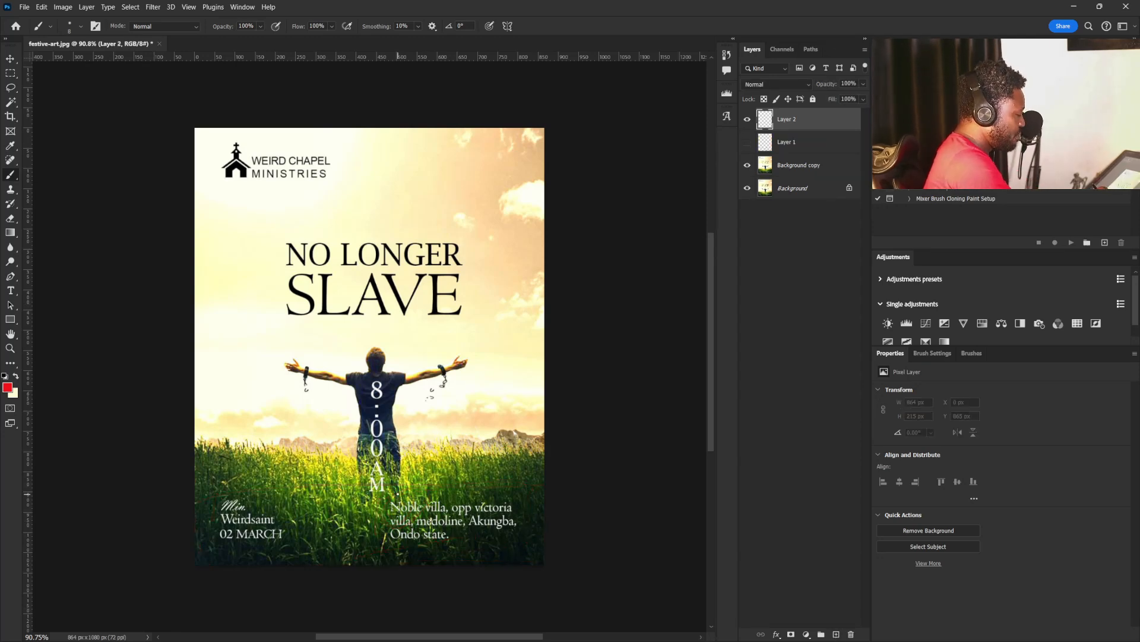
{"action": "mouse_move", "coordinate": [401, 495]}
{"action": "left_mouse_down"}
{"action": "mouse_move", "coordinate": [392, 509]}
{"action": "mouse_move", "coordinate": [428, 524]}
{"action": "mouse_move", "coordinate": [416, 489]}
{"action": "mouse_move", "coordinate": [401, 510]}
{"action": "left_mouse_up"}
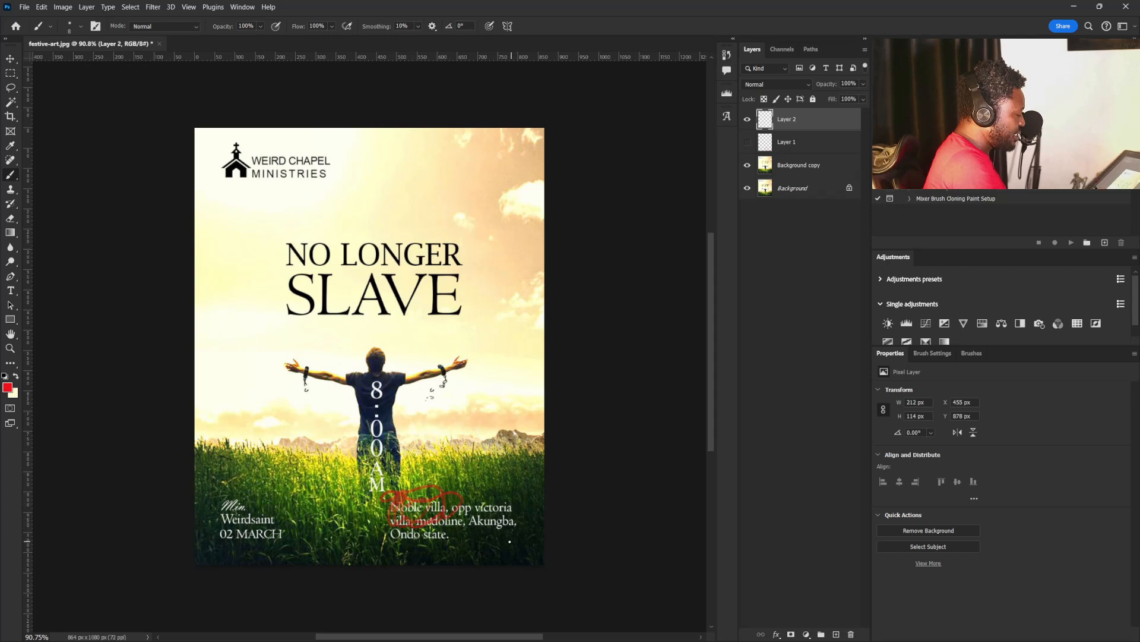
{"action": "left_click_drag", "start_coordinate": [511, 552], "coordinate": [519, 547]}
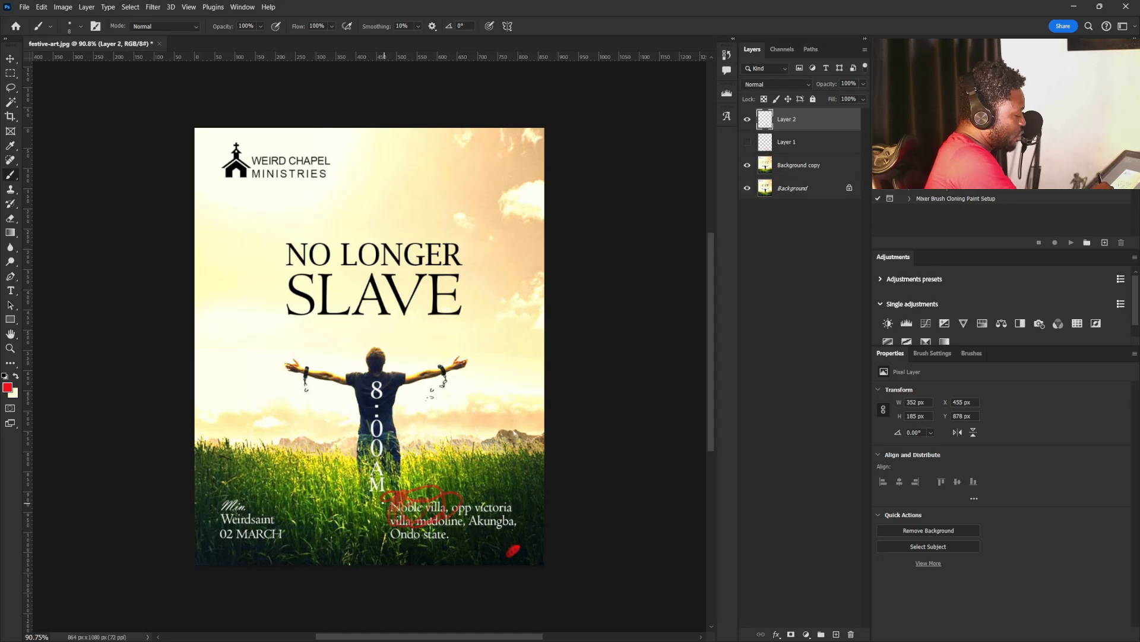
{"action": "left_click_drag", "start_coordinate": [384, 503], "coordinate": [384, 551]}
{"action": "mouse_move", "coordinate": [522, 489]}
{"action": "left_mouse_down"}
{"action": "mouse_move", "coordinate": [524, 537]}
{"action": "mouse_move", "coordinate": [387, 551]}
{"action": "left_mouse_up"}
Step: Hide the background copy and add red strokes in the grass between and over the two lower text blocks
{"action": "left_click", "coordinate": [748, 166]}
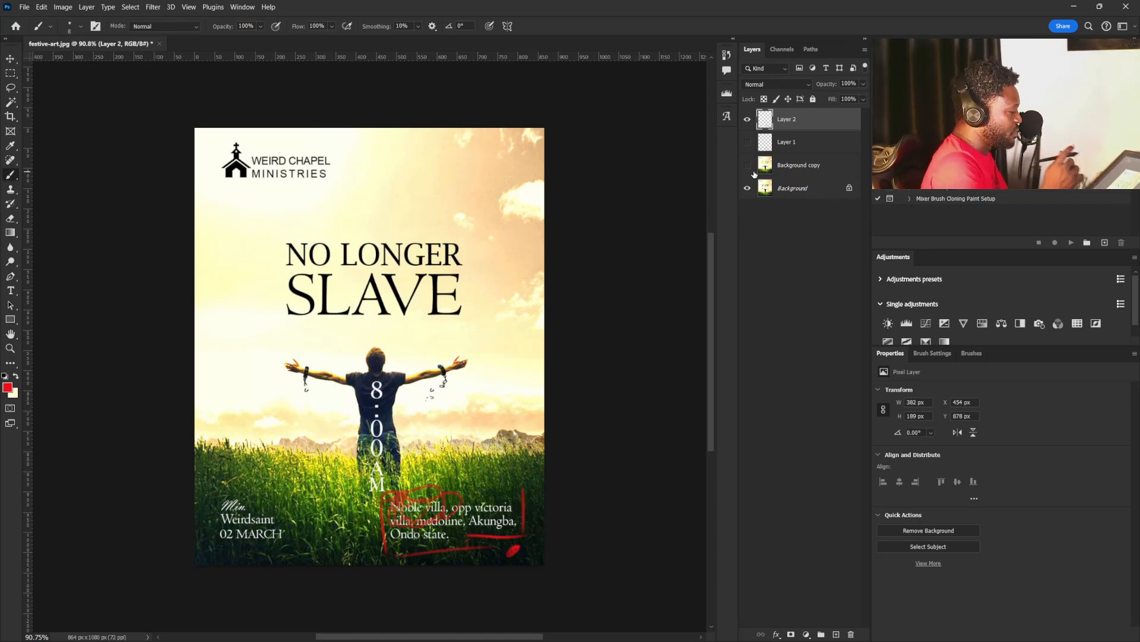
{"action": "left_click_drag", "start_coordinate": [307, 503], "coordinate": [336, 538]}
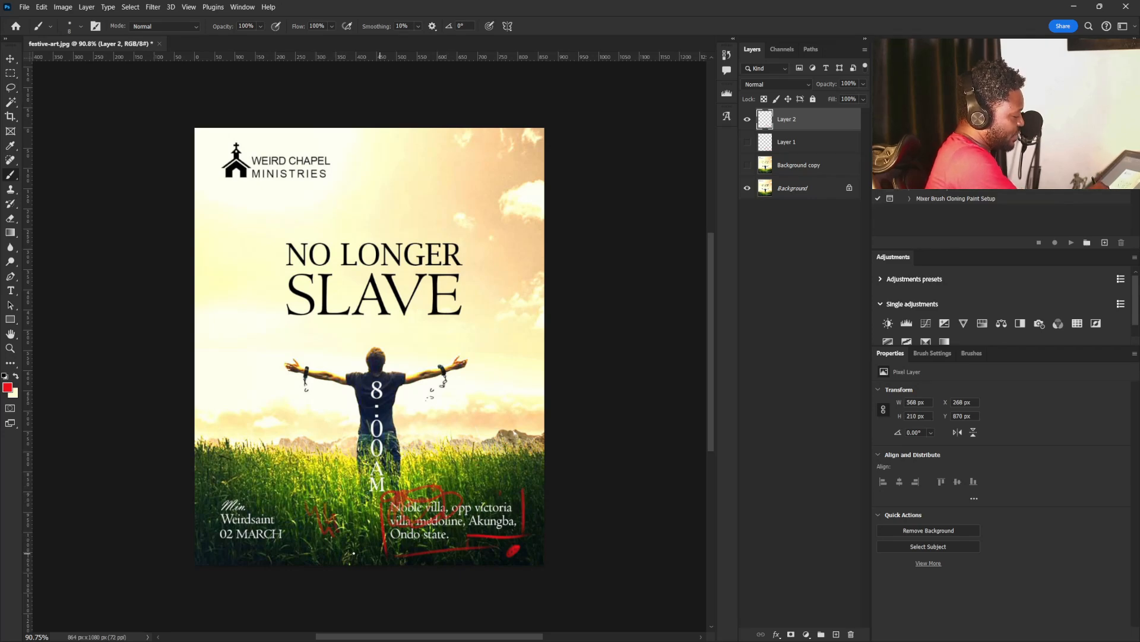
{"action": "left_click_drag", "start_coordinate": [469, 480], "coordinate": [476, 547]}
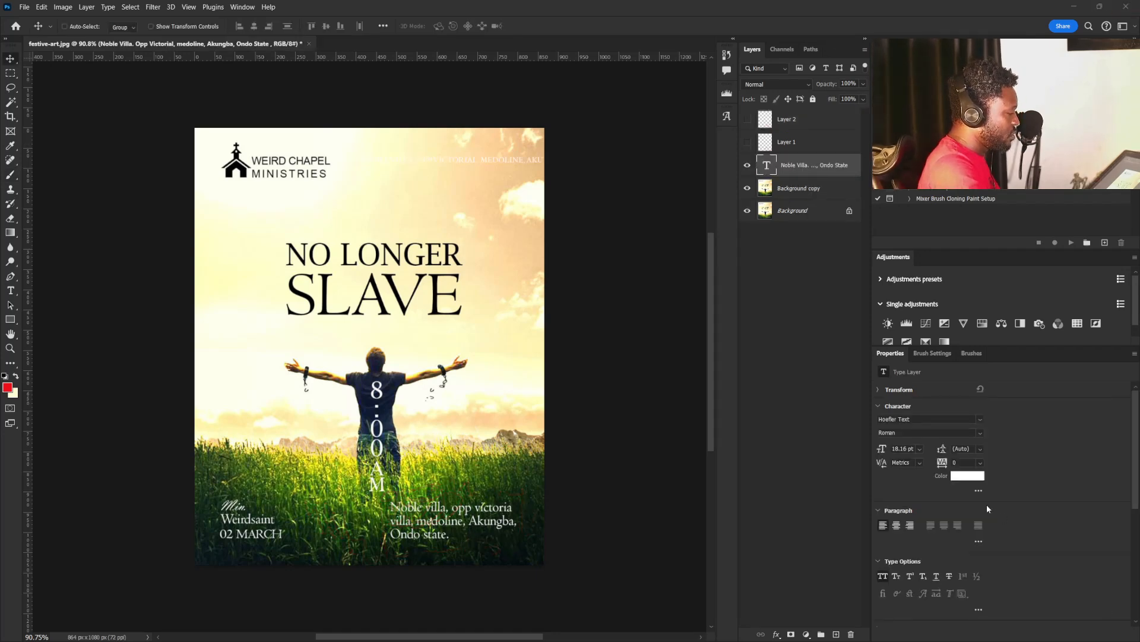
Step: Set the colour of the new address text beside the logo to dark green 0c1609, sampled from the grass
{"action": "left_click", "coordinate": [971, 480]}
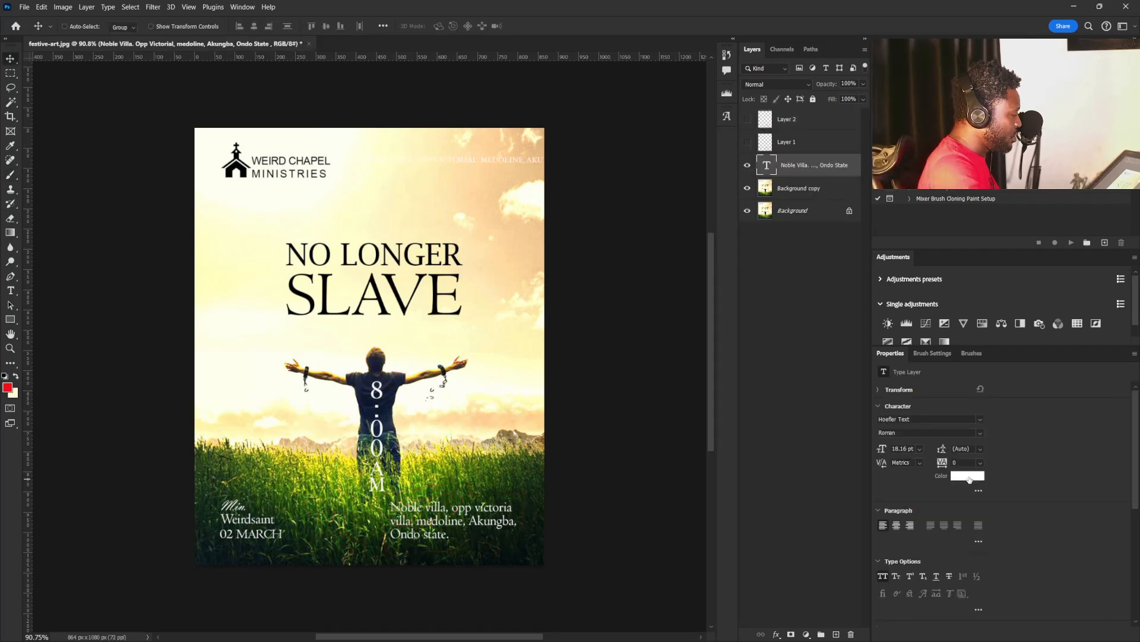
{"action": "left_click", "coordinate": [488, 535]}
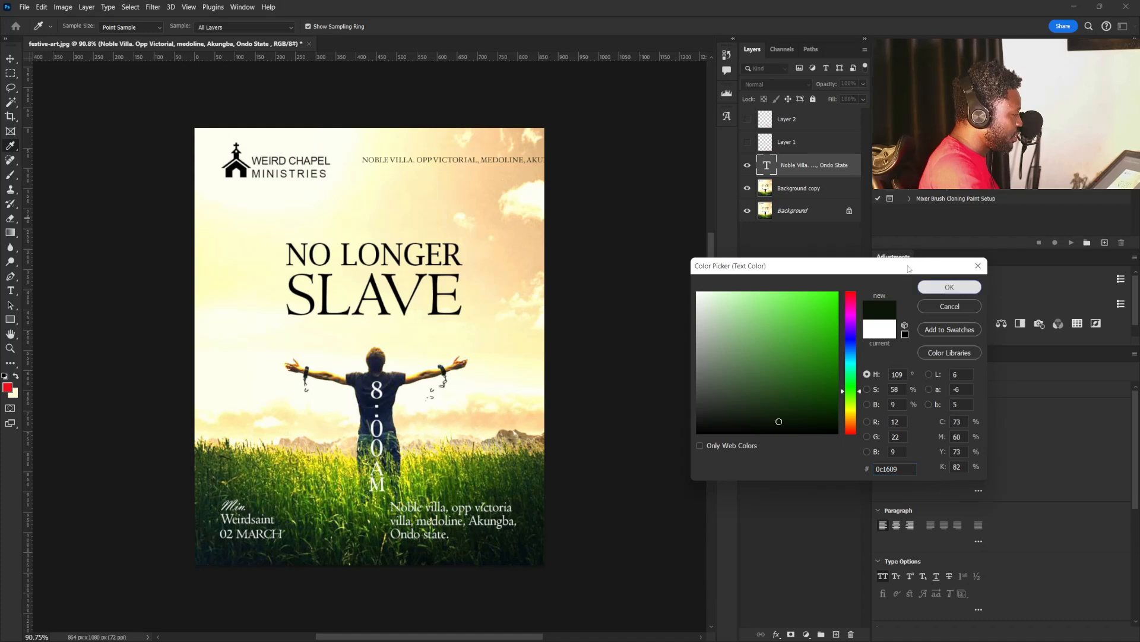
{"action": "left_click", "coordinate": [950, 287]}
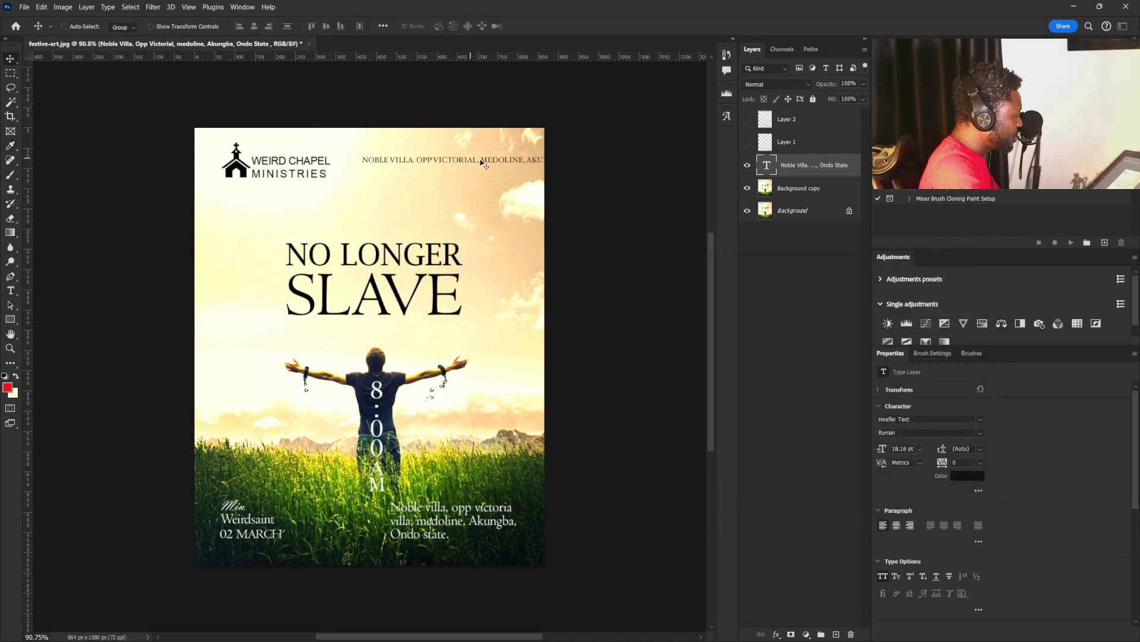
Step: Break the new address text into three lines and position it in the flyer's upper-right corner
{"action": "key", "text": "t"}
{"action": "double_click", "coordinate": [767, 165]}
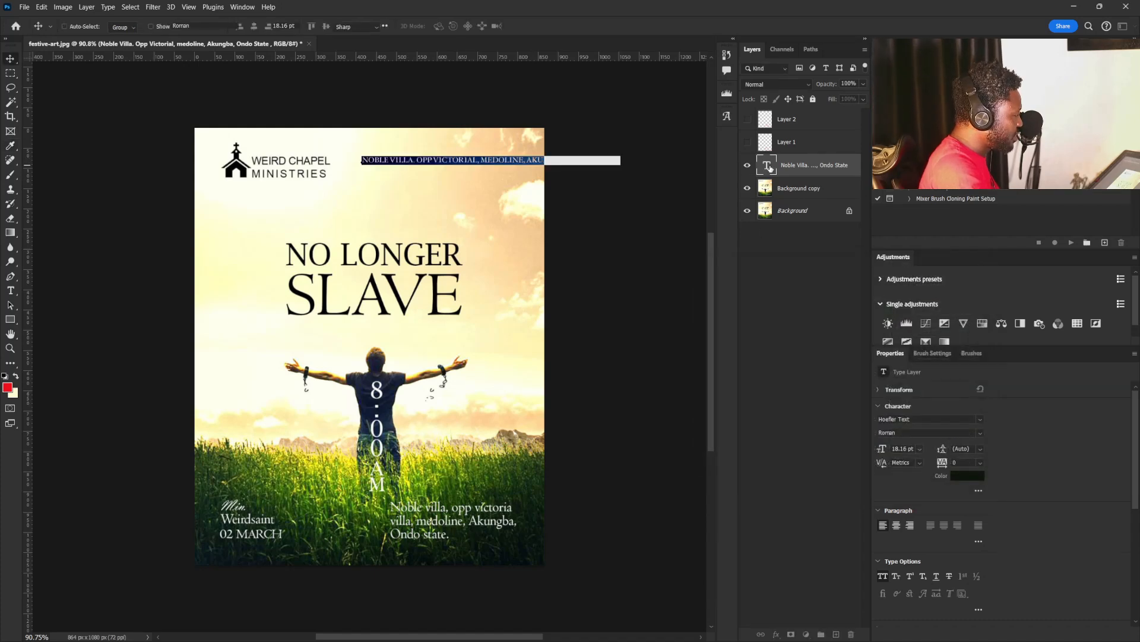
{"action": "left_click", "coordinate": [480, 159]}
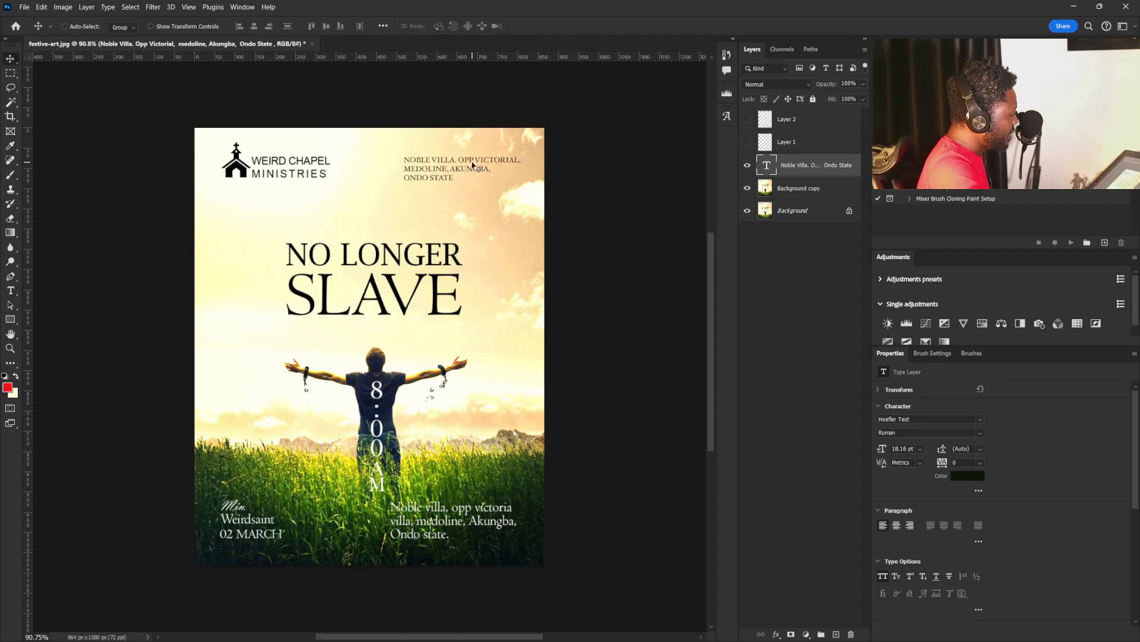
{"action": "left_click_drag", "start_coordinate": [473, 162], "coordinate": [481, 179]}
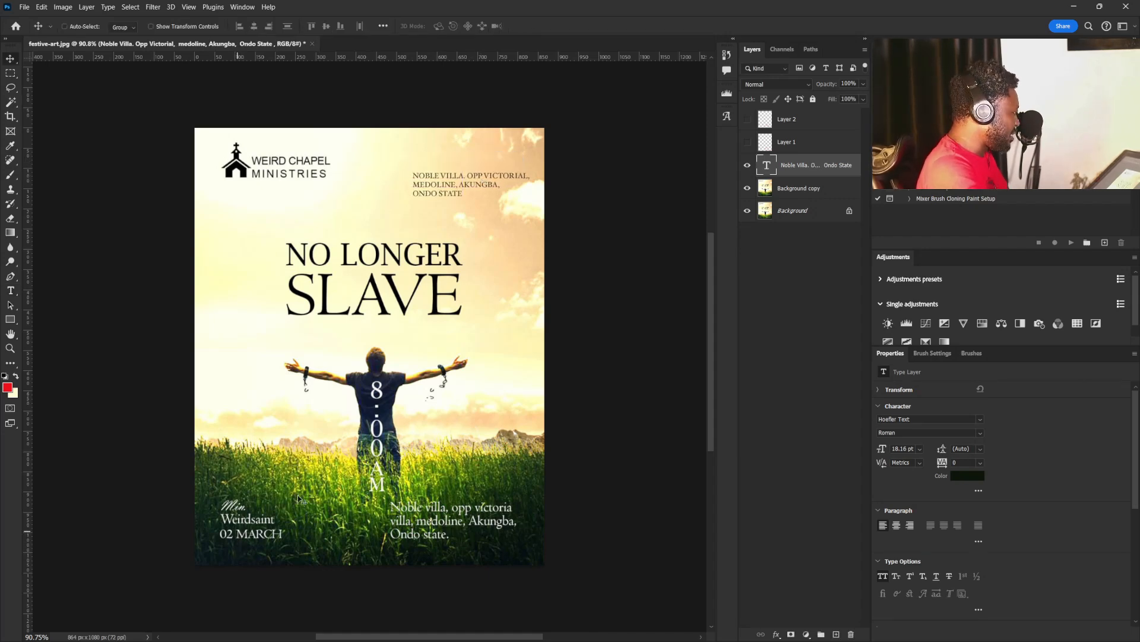
Step: Add a new layer above the background copy and brush a red underline beneath the minister's name
{"action": "left_click", "coordinate": [772, 189]}
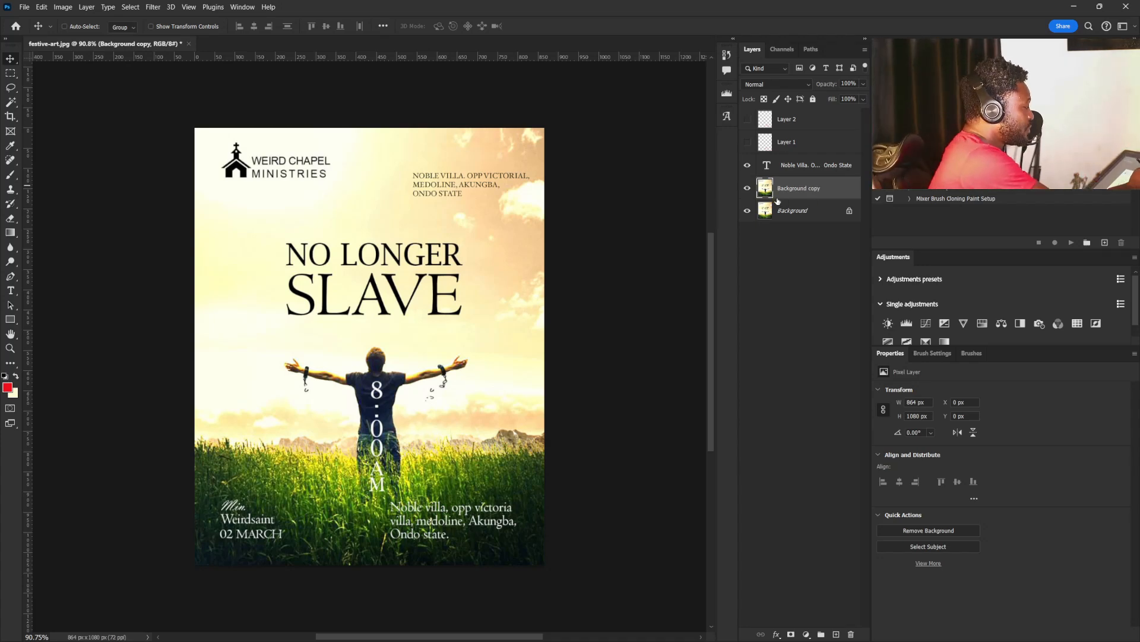
{"action": "key", "text": "ctrl+shift+alt+n"}
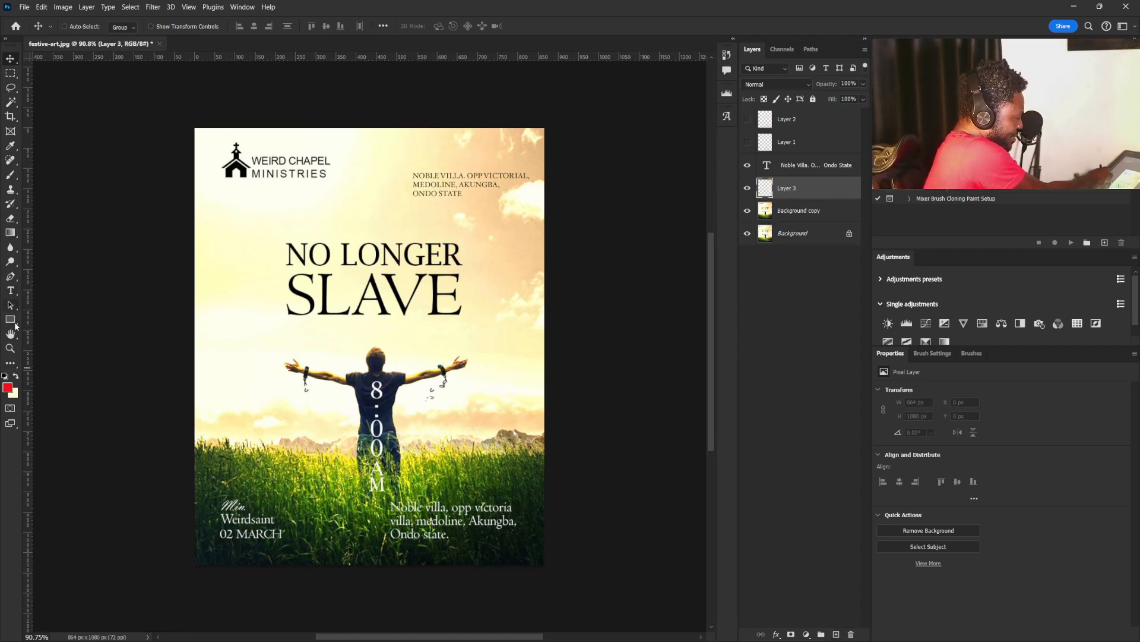
{"action": "left_click", "coordinate": [10, 174]}
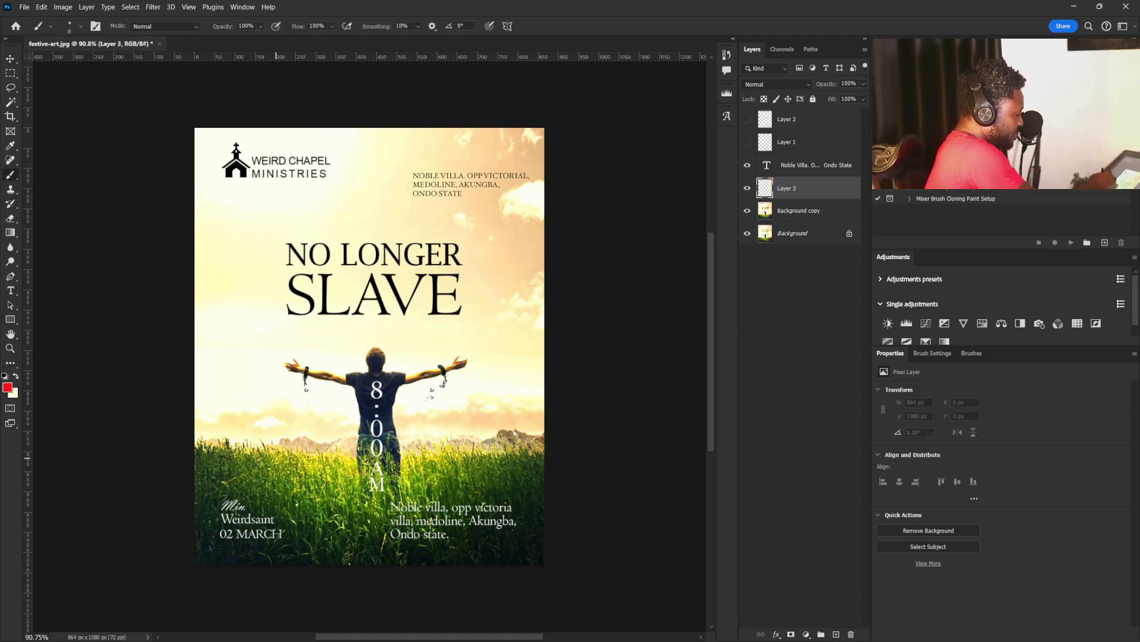
{"action": "left_click", "coordinate": [218, 521]}
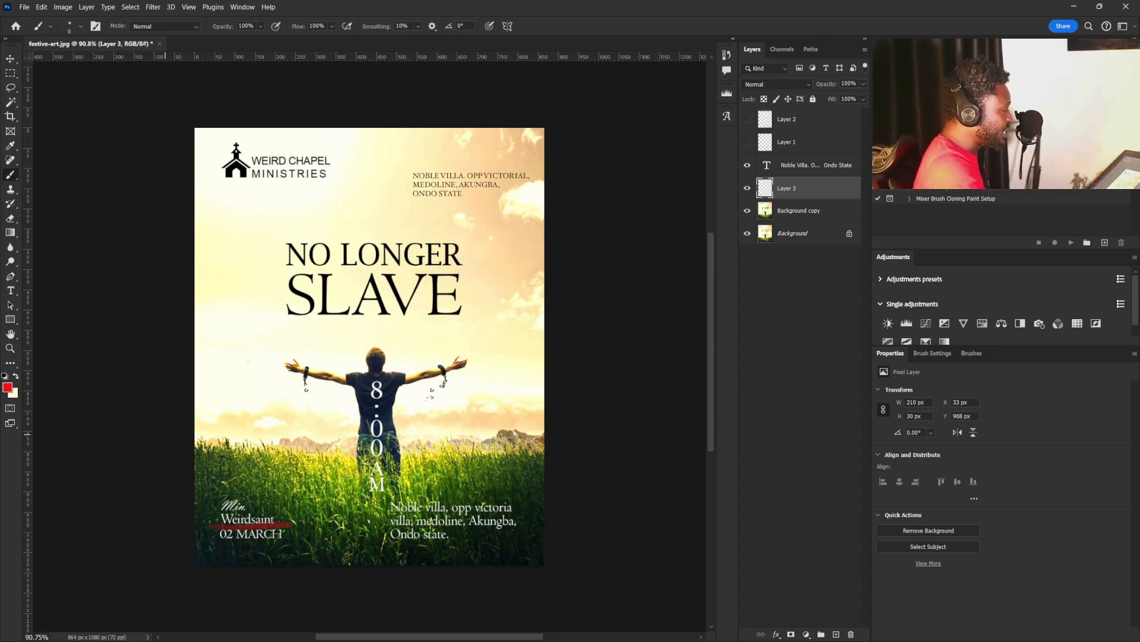
Step: Add the date text "02, March, 2024" above the new address, scale it to 56.78% and move it up slightly
{"action": "left_click", "coordinate": [9, 62]}
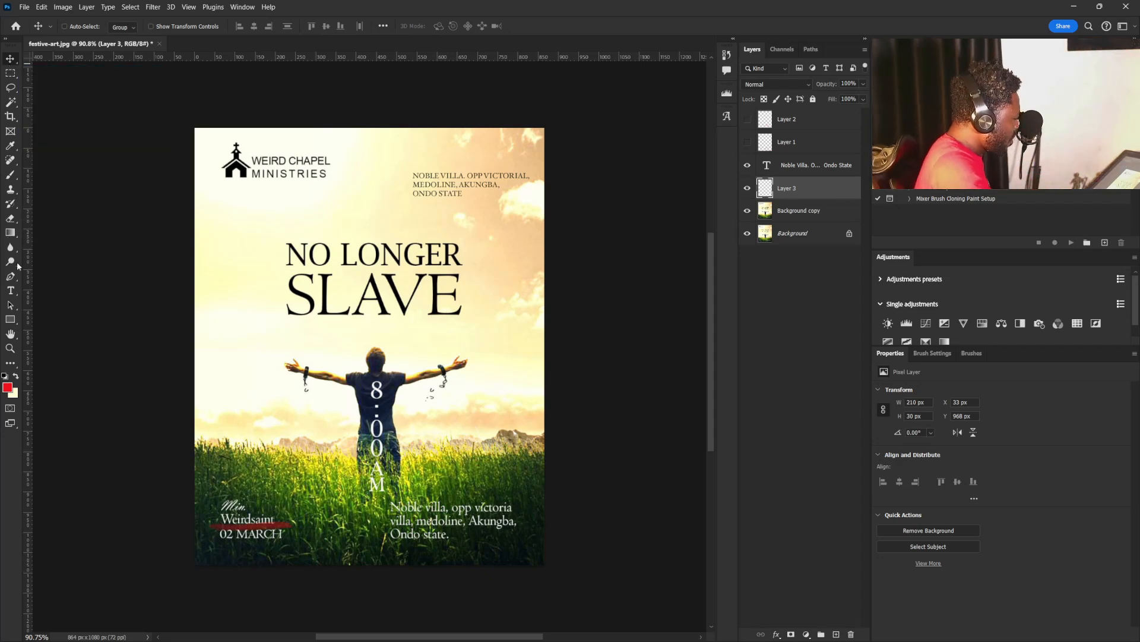
{"action": "left_click", "coordinate": [11, 292]}
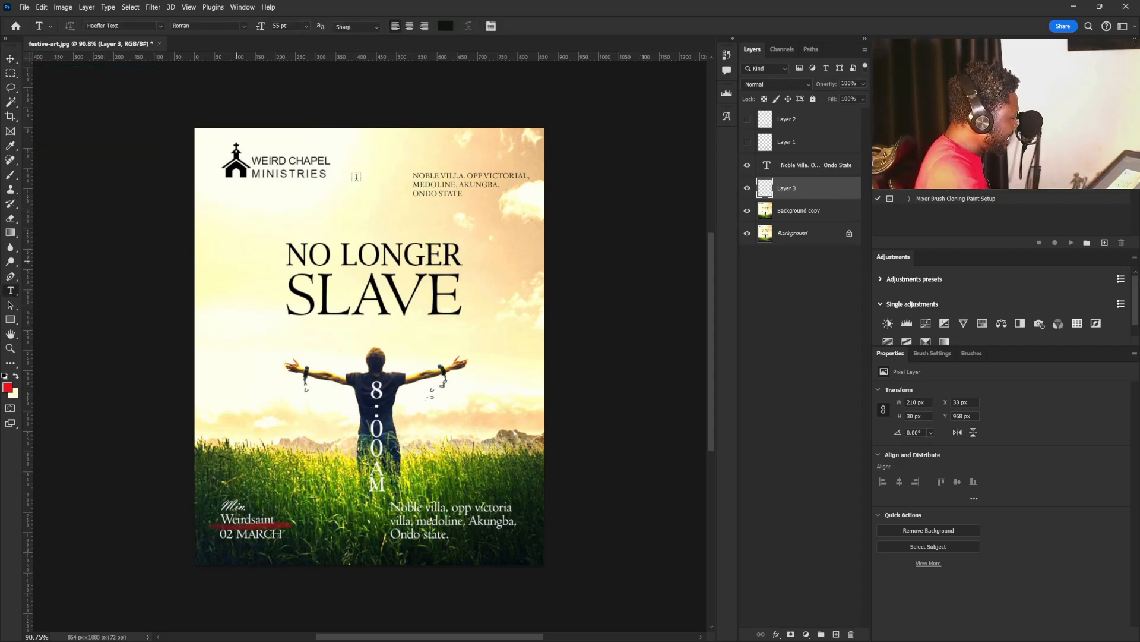
{"action": "left_click", "coordinate": [410, 163]}
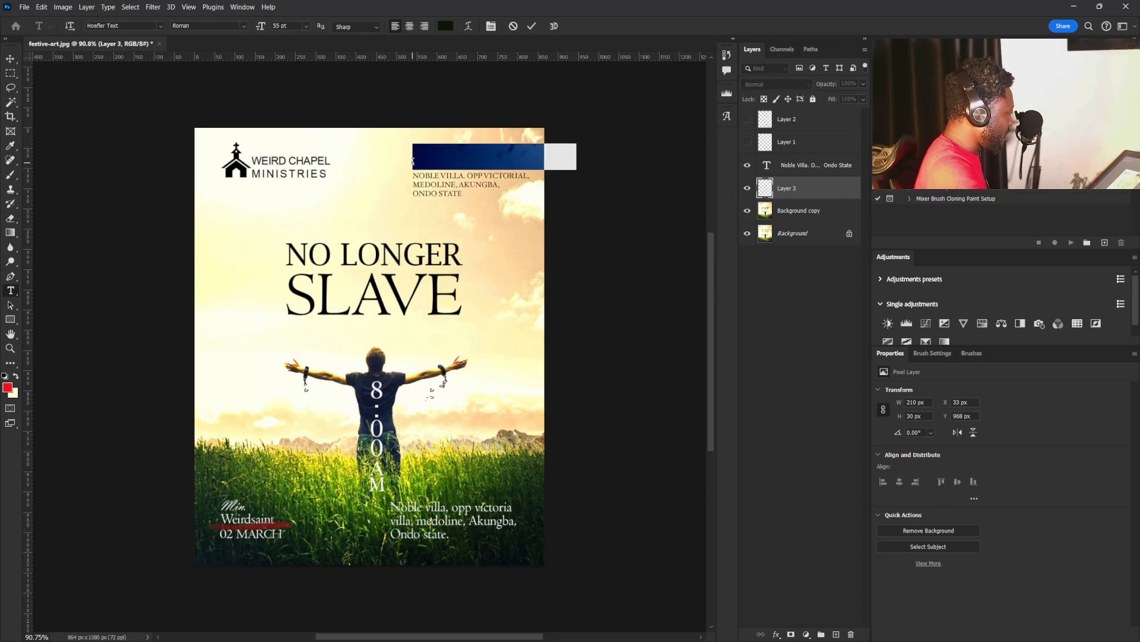
{"action": "type", "text": "02"}
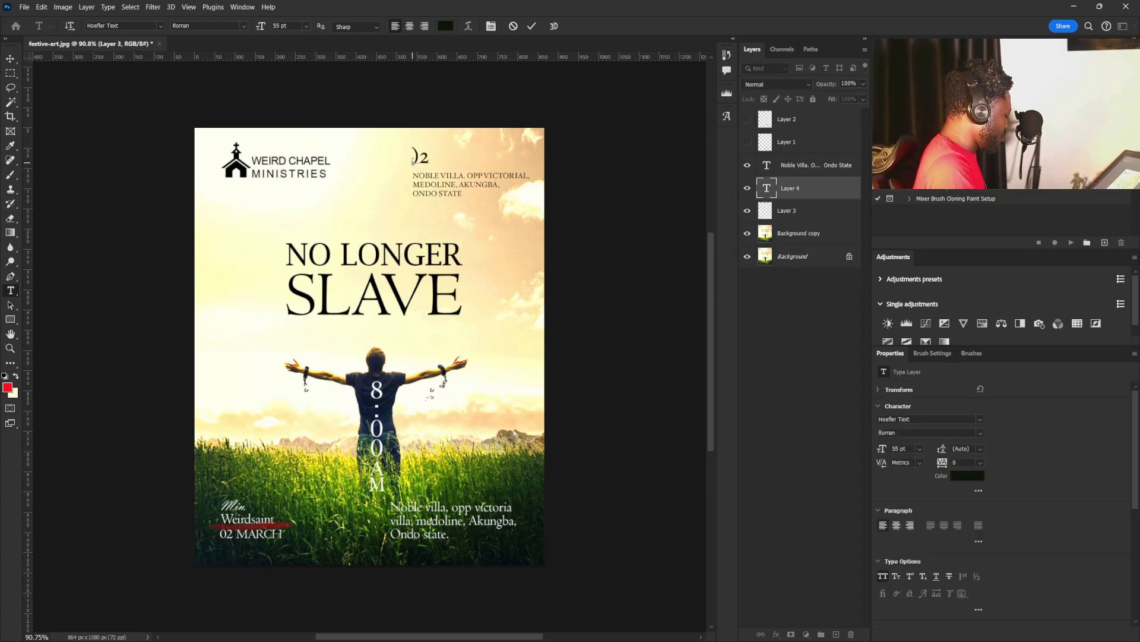
{"action": "type", "text": ", MAT"}
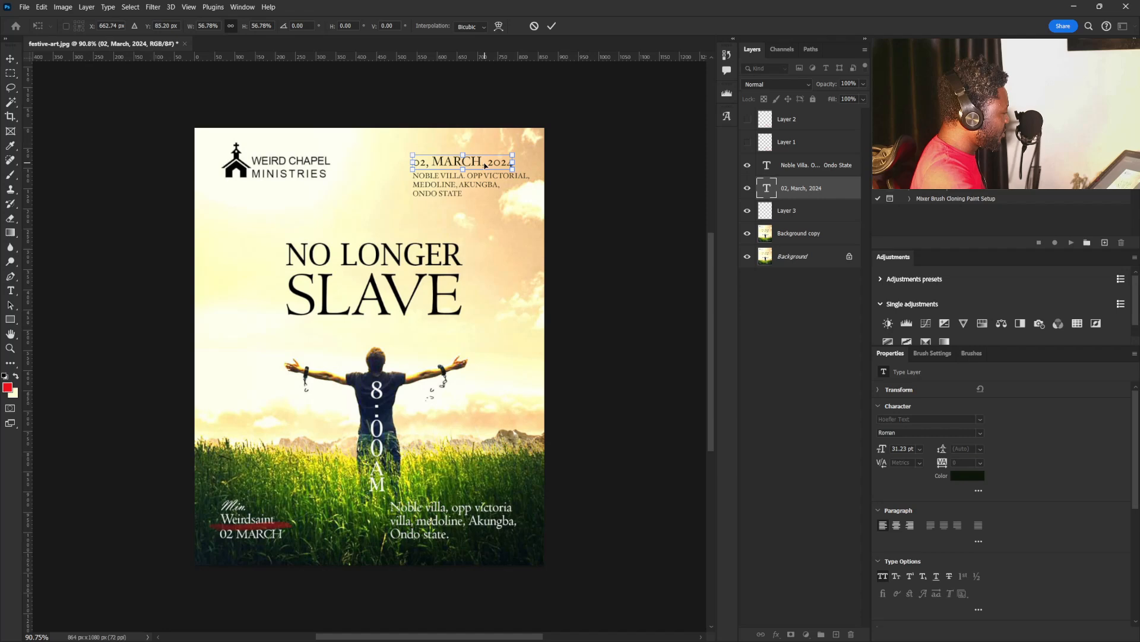
{"action": "key", "text": "Return"}
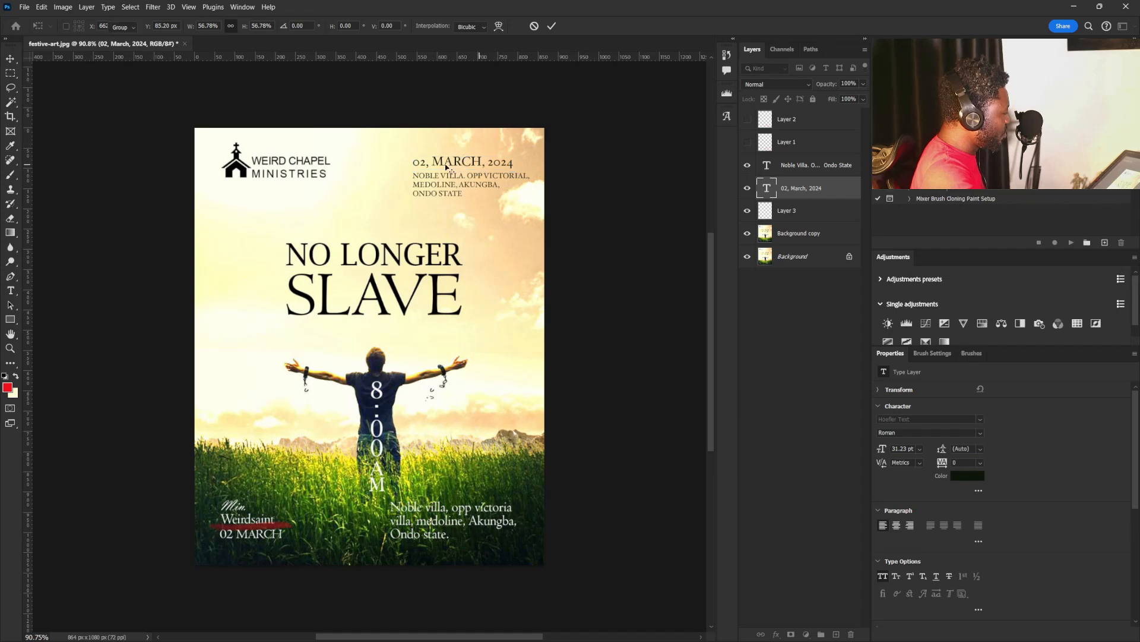
{"action": "left_click_drag", "start_coordinate": [449, 168], "coordinate": [447, 162]}
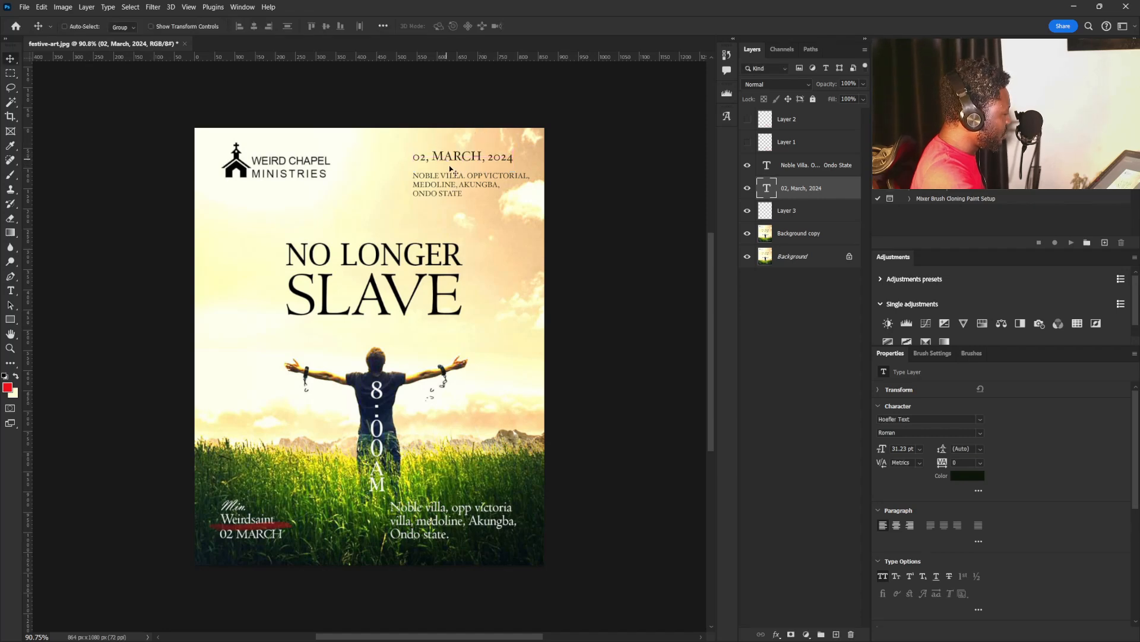
Step: Select the three-line address text and nudge it up closer to the date
{"action": "right_click", "coordinate": [450, 181]}
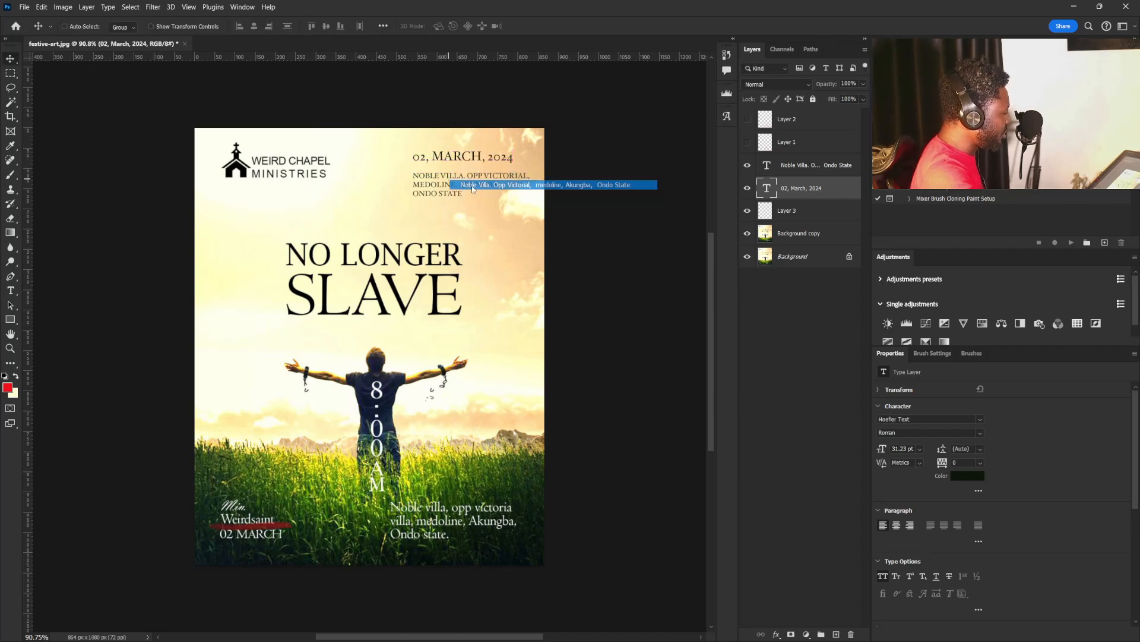
{"action": "left_click", "coordinate": [475, 185]}
{"action": "left_click_drag", "start_coordinate": [457, 185], "coordinate": [457, 186]}
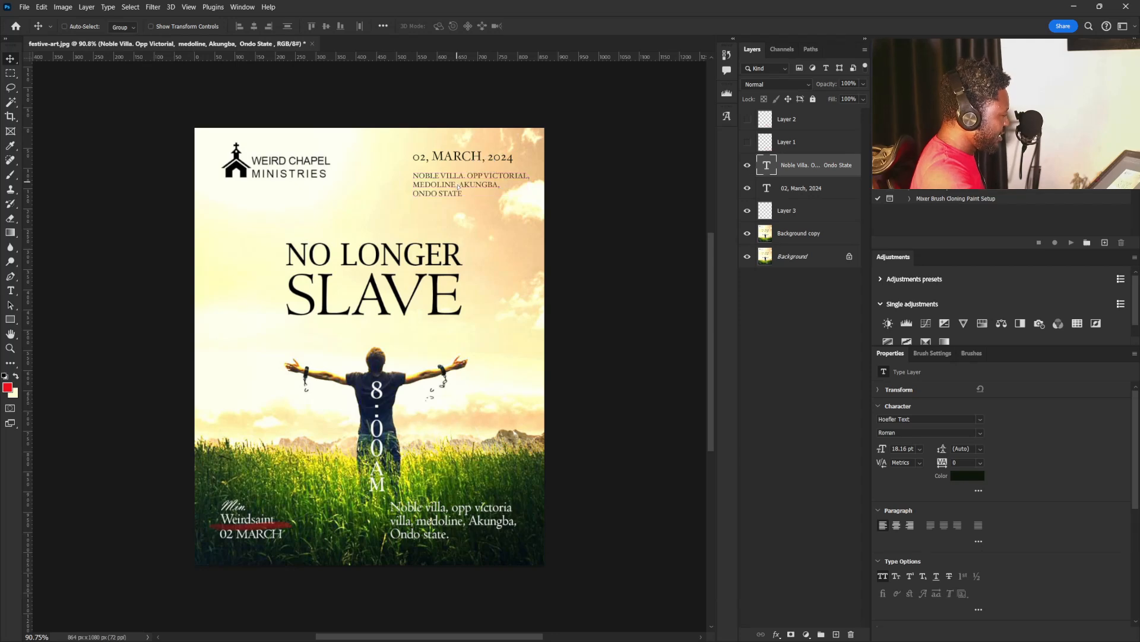
{"action": "key", "text": "Up"}
{"action": "key", "text": "Up"}
{"action": "key", "text": "Up"}
{"action": "key", "text": "Up"}
{"action": "key", "text": "Up"}
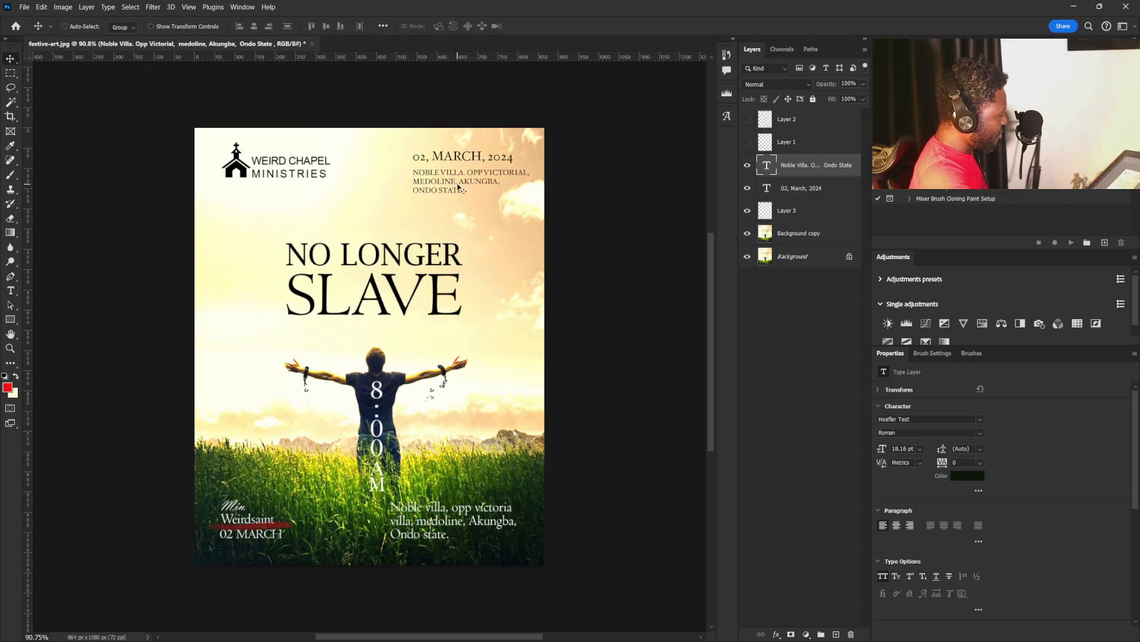
Step: On the background copy, select the old white address block, about 338 by 122 px, and remove it with a Content-Aware fill
{"action": "left_click", "coordinate": [799, 241]}
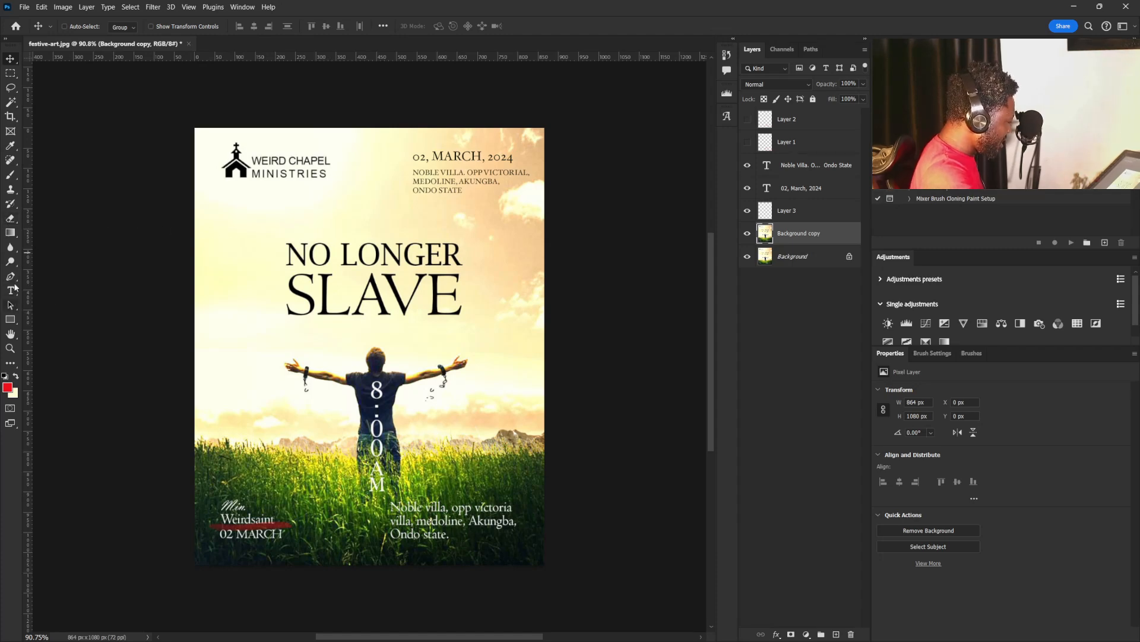
{"action": "left_click", "coordinate": [11, 74]}
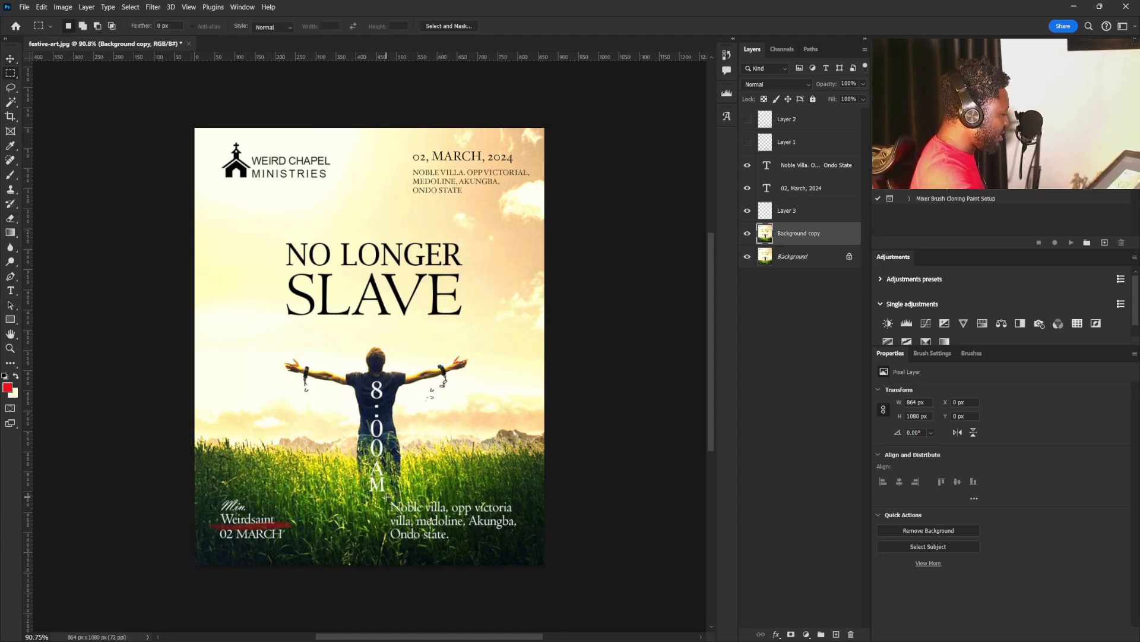
{"action": "left_click_drag", "start_coordinate": [386, 498], "coordinate": [522, 545]}
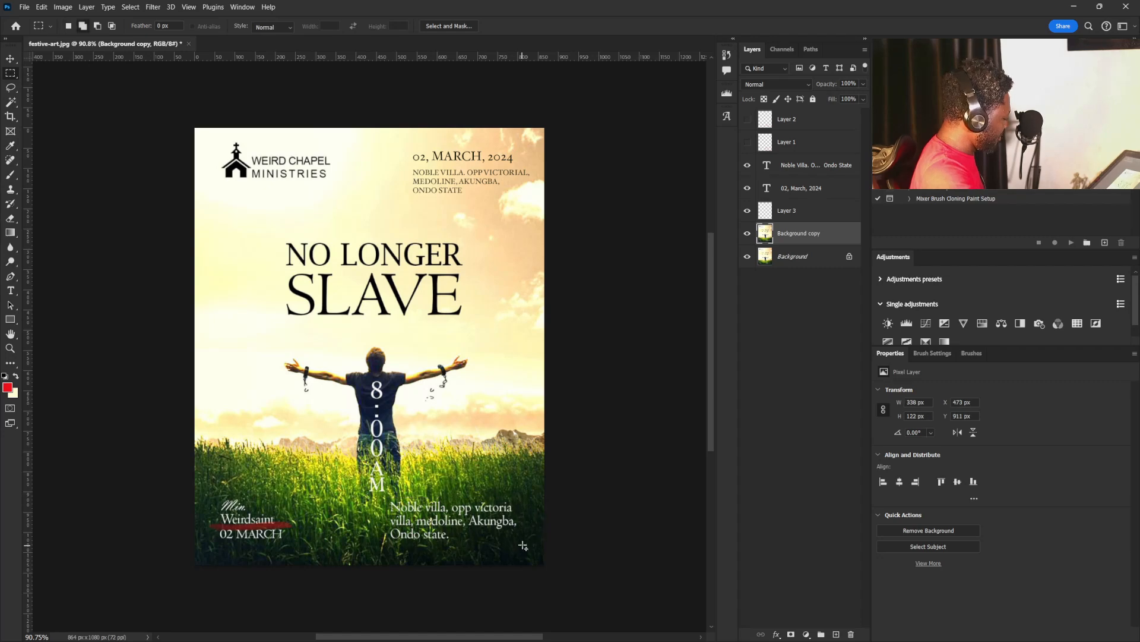
{"action": "key", "text": "shift+F5"}
{"action": "left_click", "coordinate": [636, 179]}
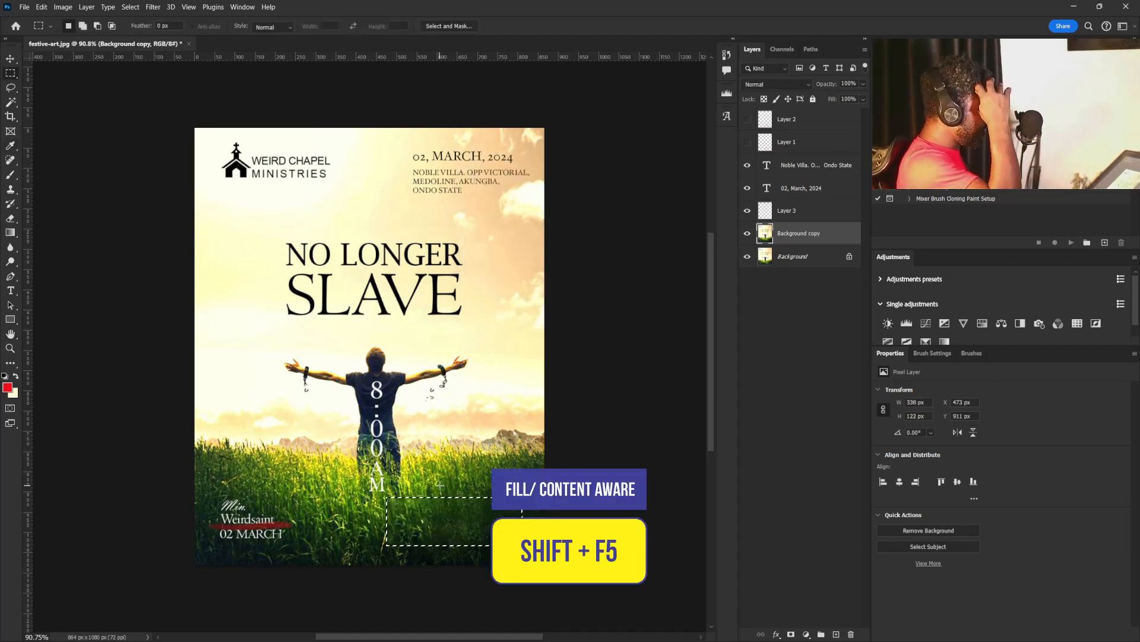
Step: Deselect the filled area, check the background copy by toggling its visibility, and hide the layer with the red underline
{"action": "key", "text": "ctrl+d"}
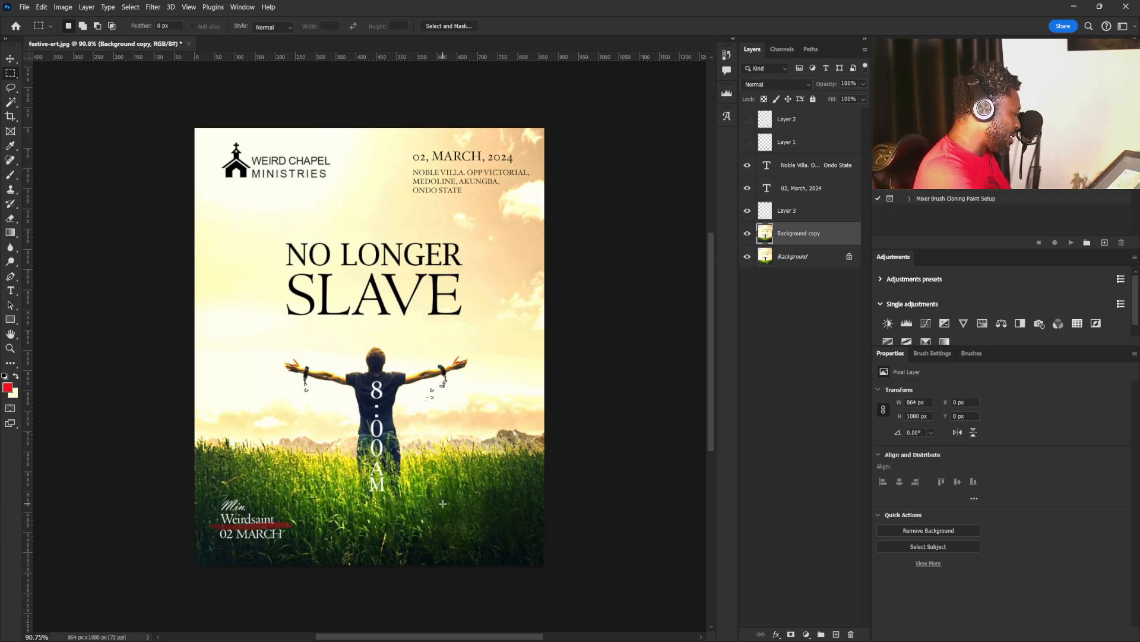
{"action": "left_click", "coordinate": [747, 233]}
{"action": "left_click", "coordinate": [747, 234]}
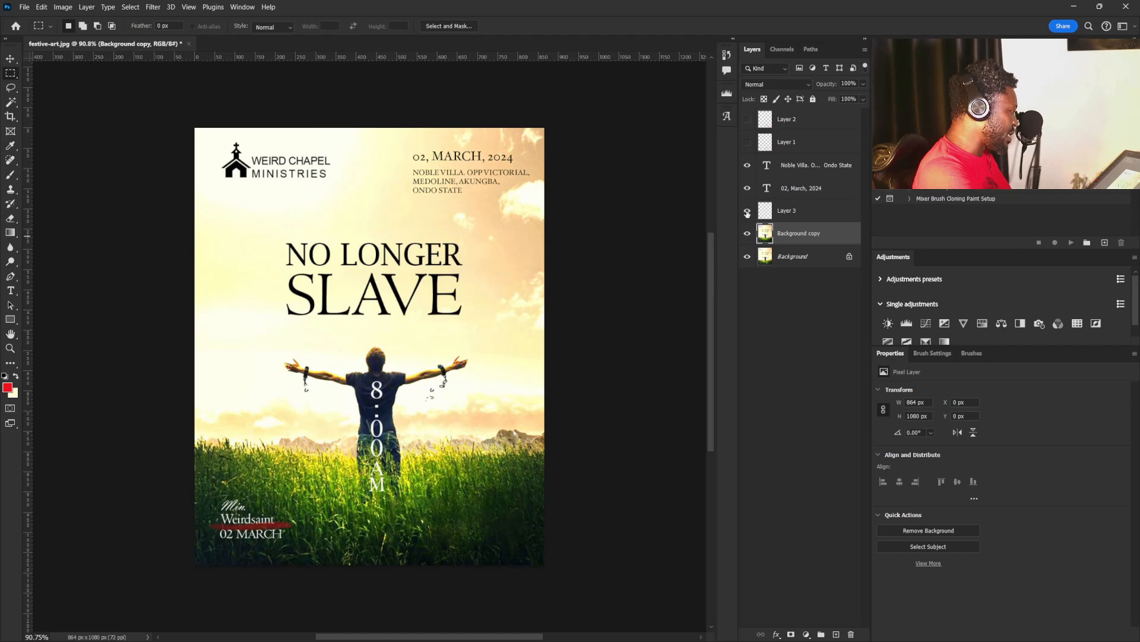
{"action": "left_click", "coordinate": [748, 212]}
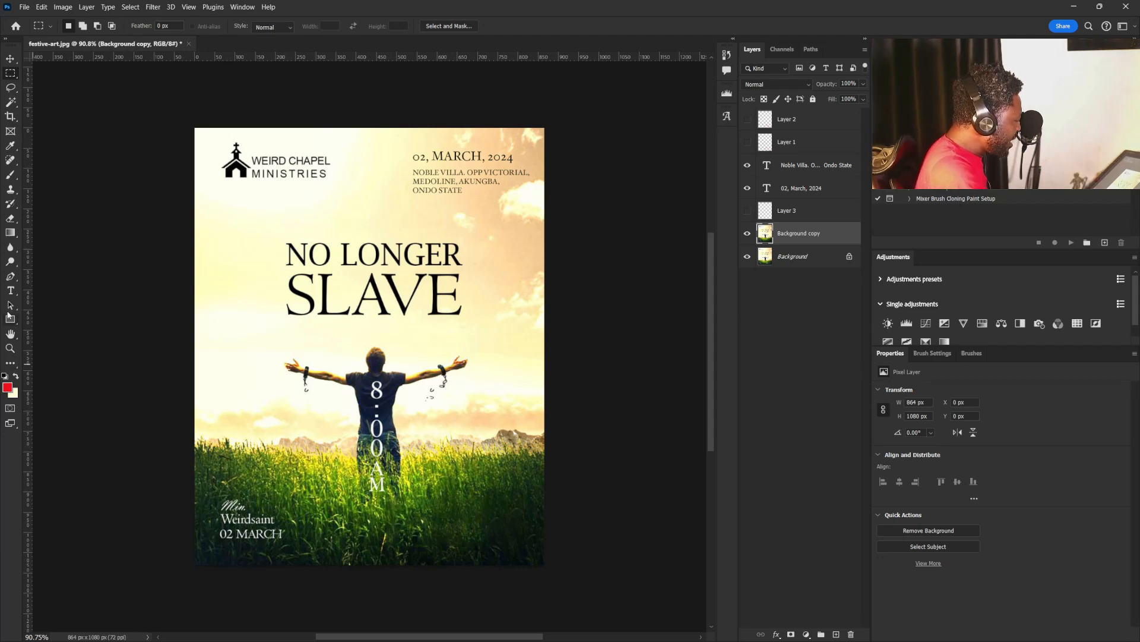
Step: Add the time text "08:00am" in Hoefler Text Roman, 55 pt, just below the address
{"action": "left_click", "coordinate": [10, 291]}
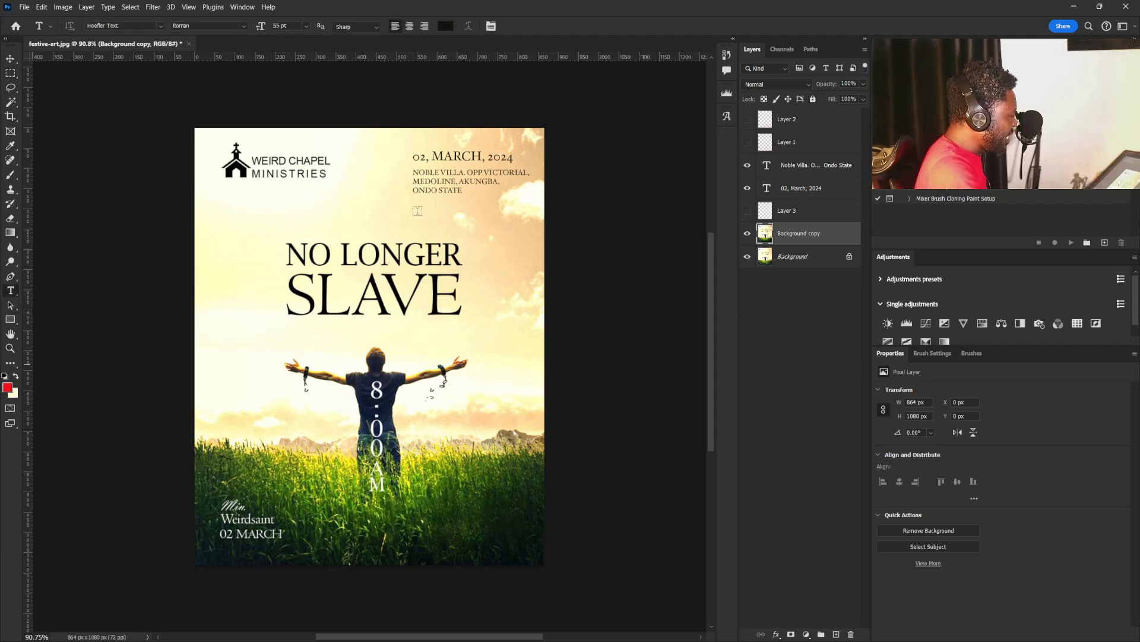
{"action": "left_click", "coordinate": [418, 210]}
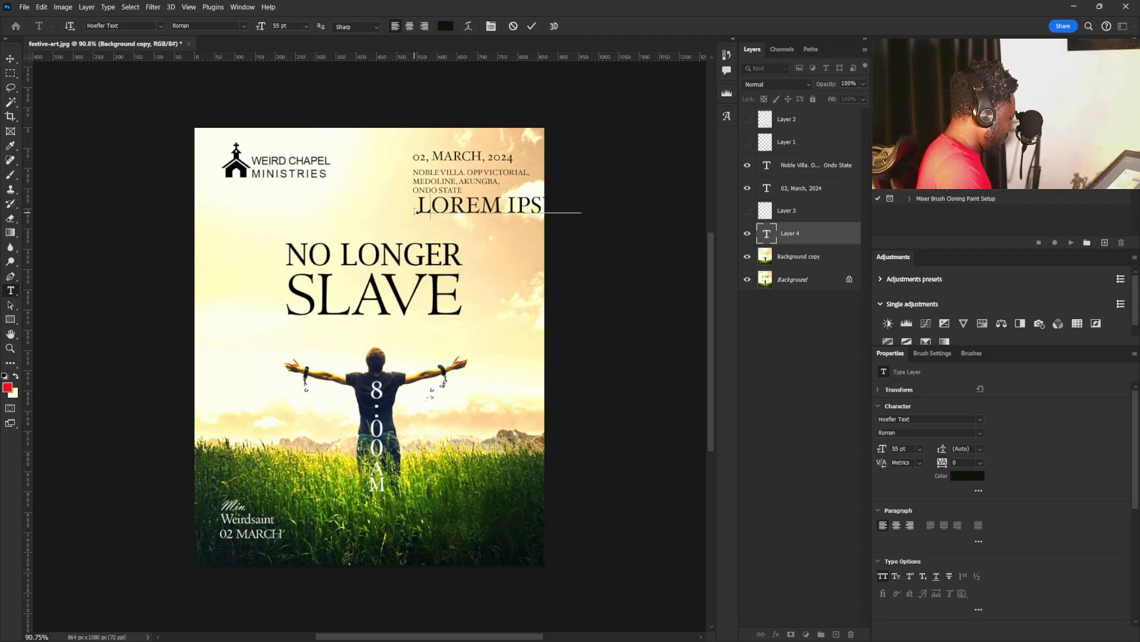
{"action": "type", "text": "08:00aama"}
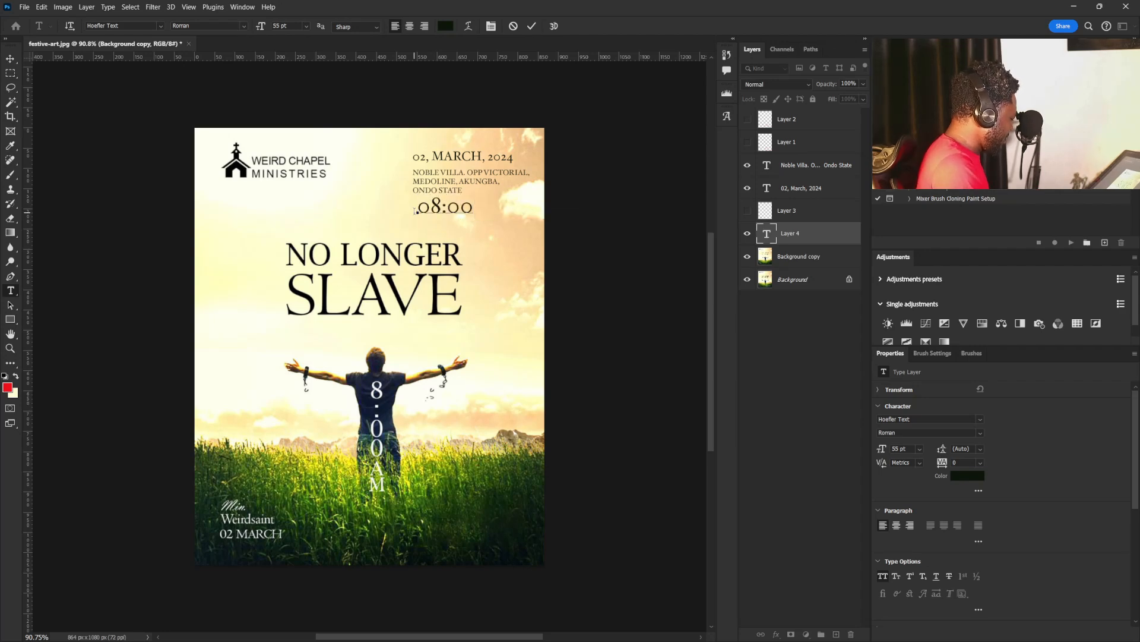
Step: Make the date text "02, March, 2024" bold, scale it to 76.81% and nudge it up
{"action": "left_click_drag", "start_coordinate": [499, 150], "coordinate": [468, 170]}
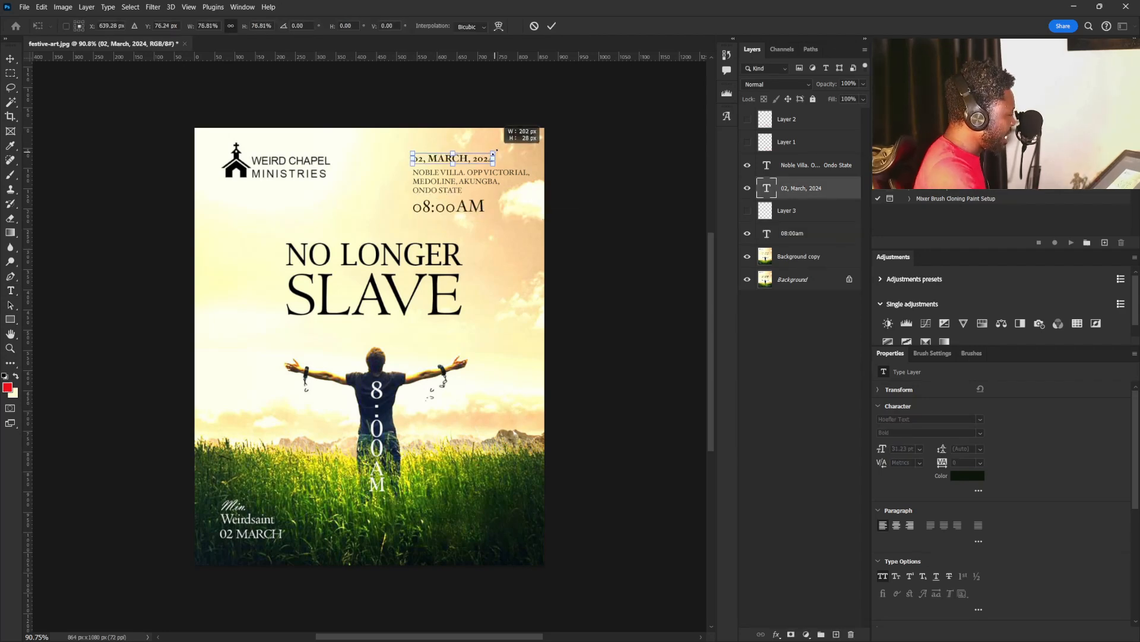
{"action": "key", "text": "Return"}
{"action": "key", "text": "Up"}
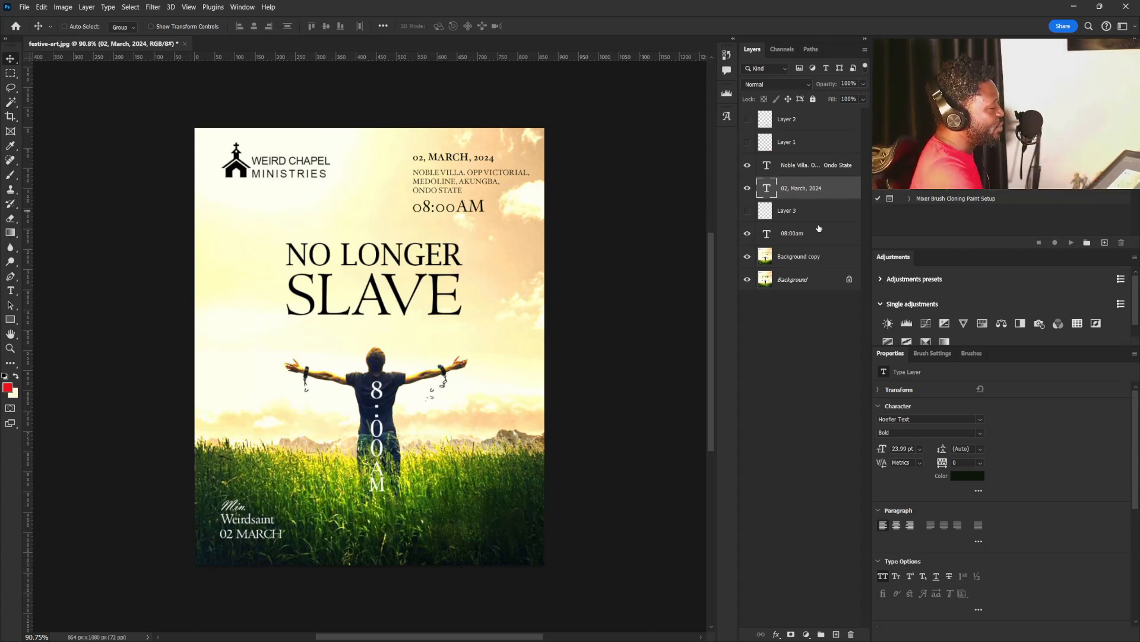
Step: Select the date, address and time text layers together and scale the group down slightly
{"action": "left_click", "coordinate": [815, 169], "text": "ctrl"}
{"action": "left_click", "coordinate": [797, 233], "text": "ctrl"}
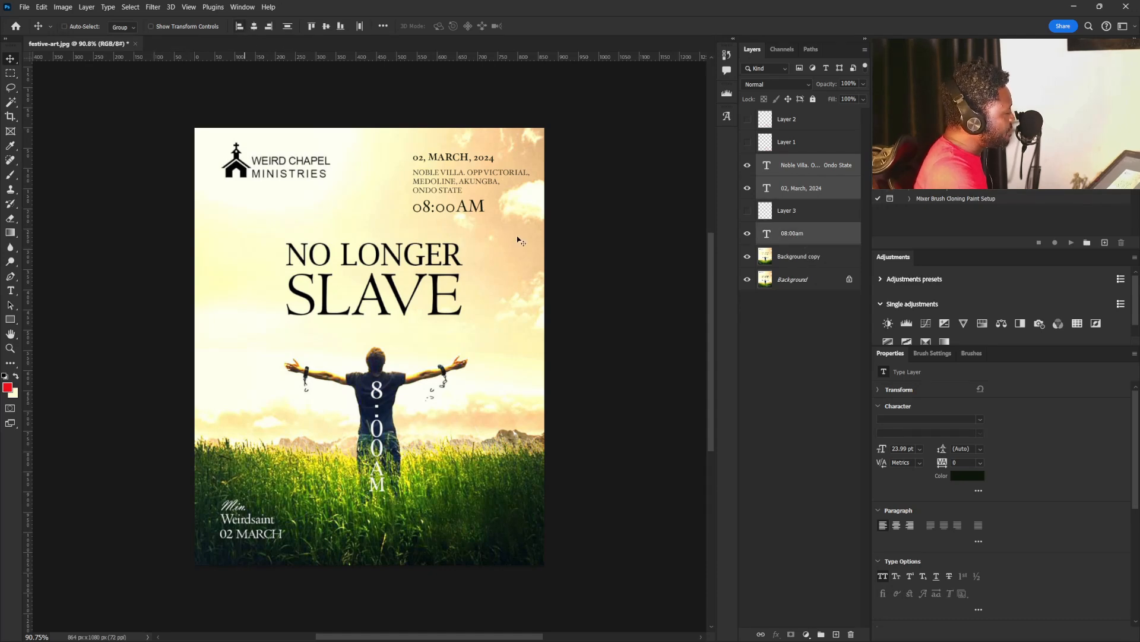
{"action": "key", "text": "ctrl+t"}
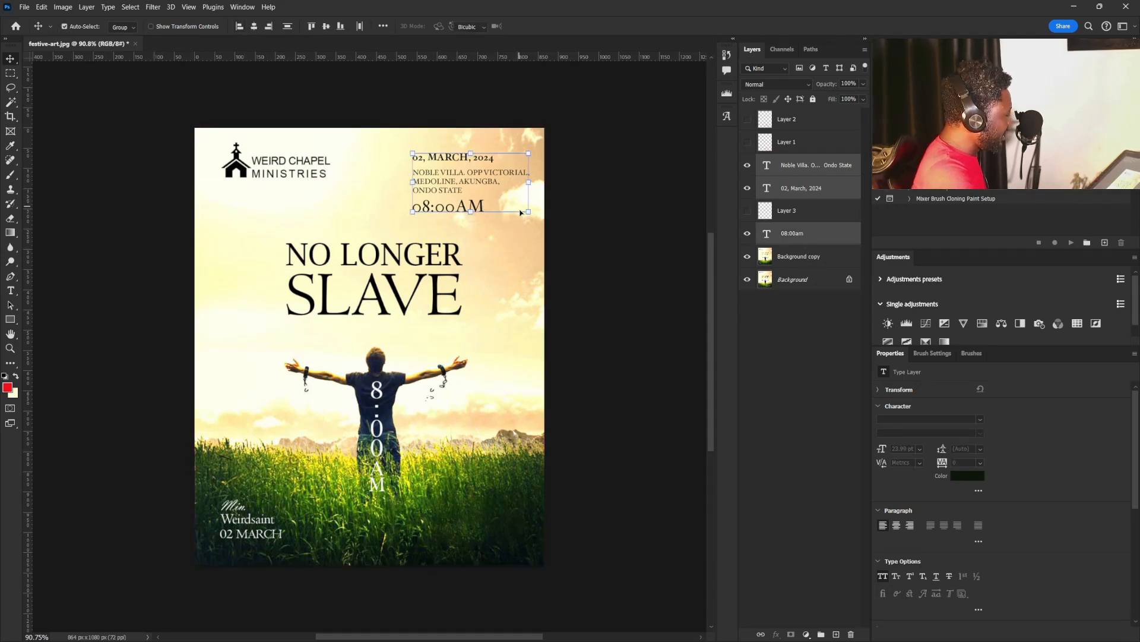
{"action": "left_click_drag", "start_coordinate": [528, 214], "coordinate": [487, 180]}
{"action": "key", "text": "Return"}
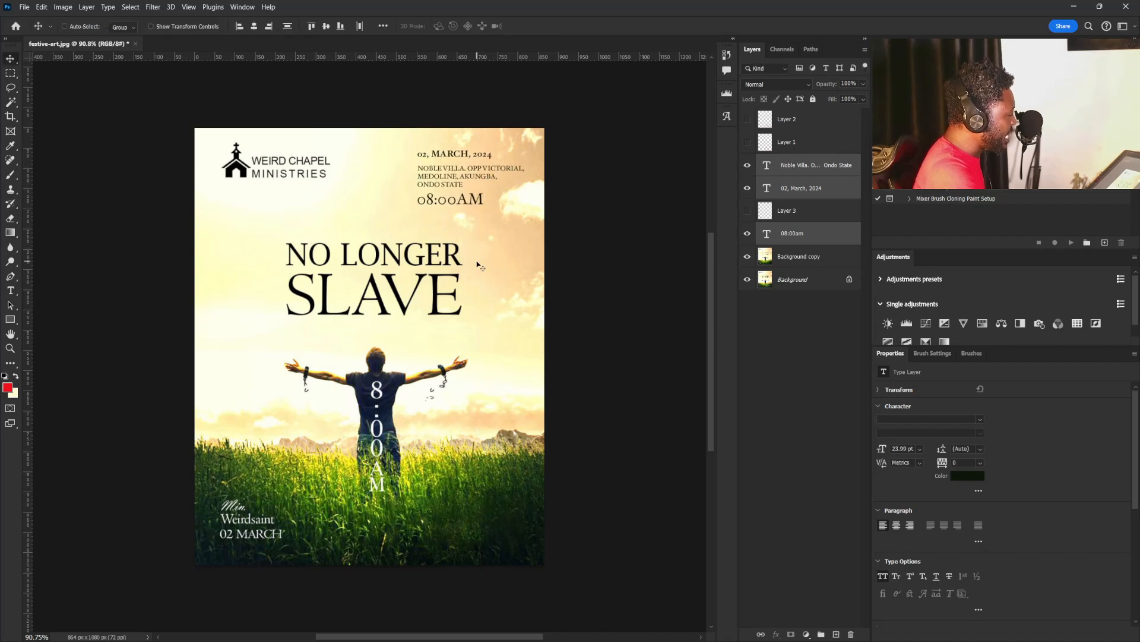
Step: Add a text line reading "Minister:" followed by the minister's name beneath the word SLAVE
{"action": "left_click", "coordinate": [10, 290]}
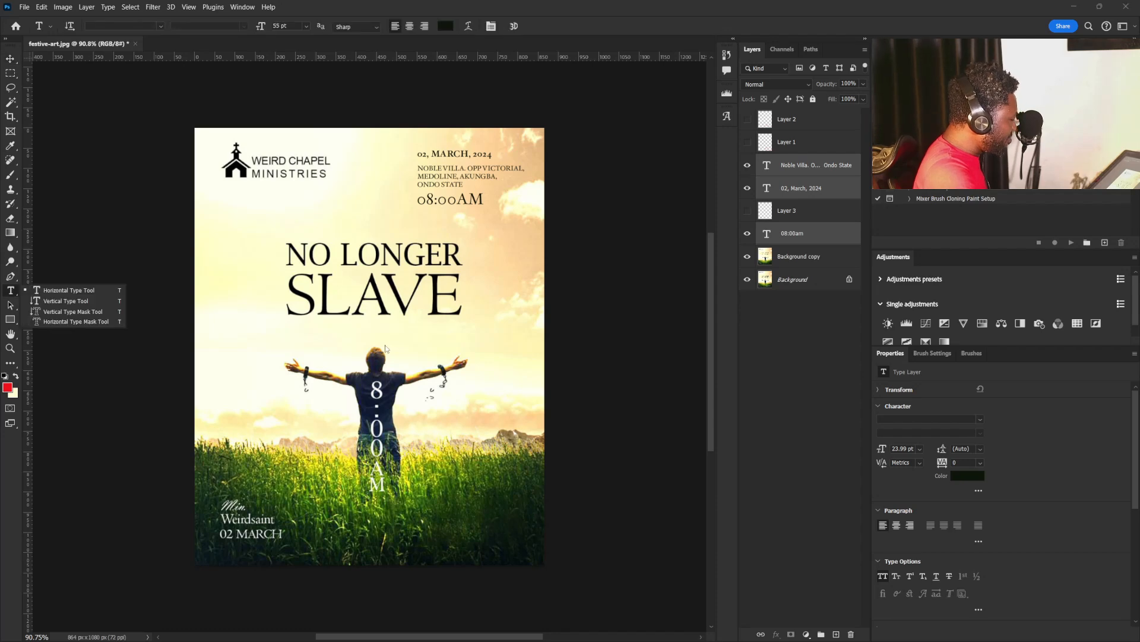
{"action": "left_click", "coordinate": [320, 333]}
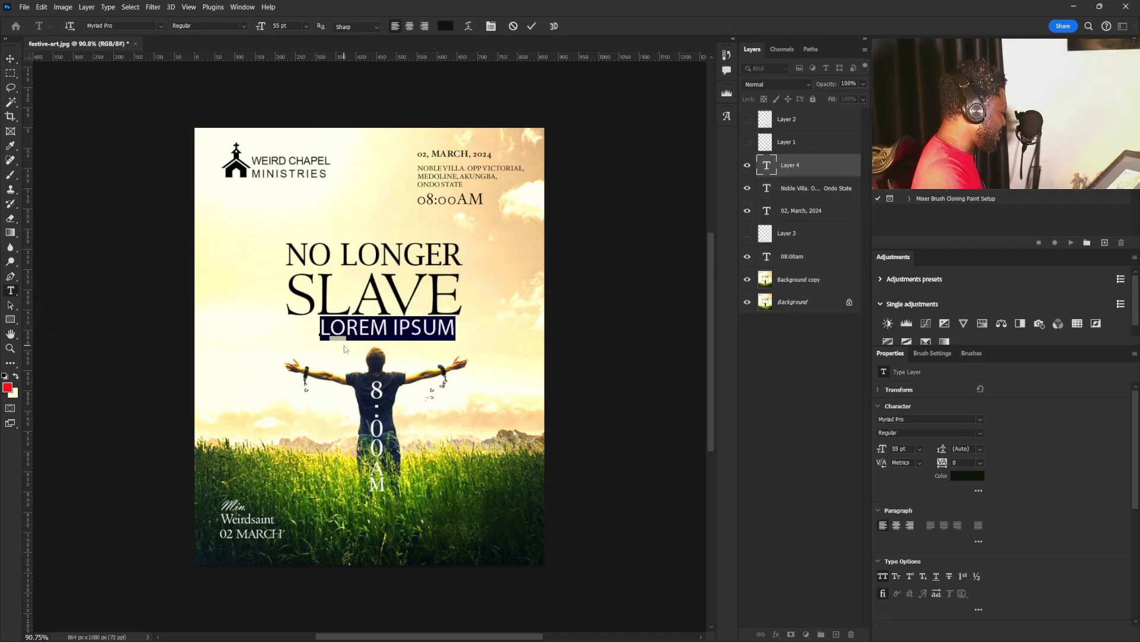
{"action": "type", "text": "MINISTER: WEIRDSAINT"}
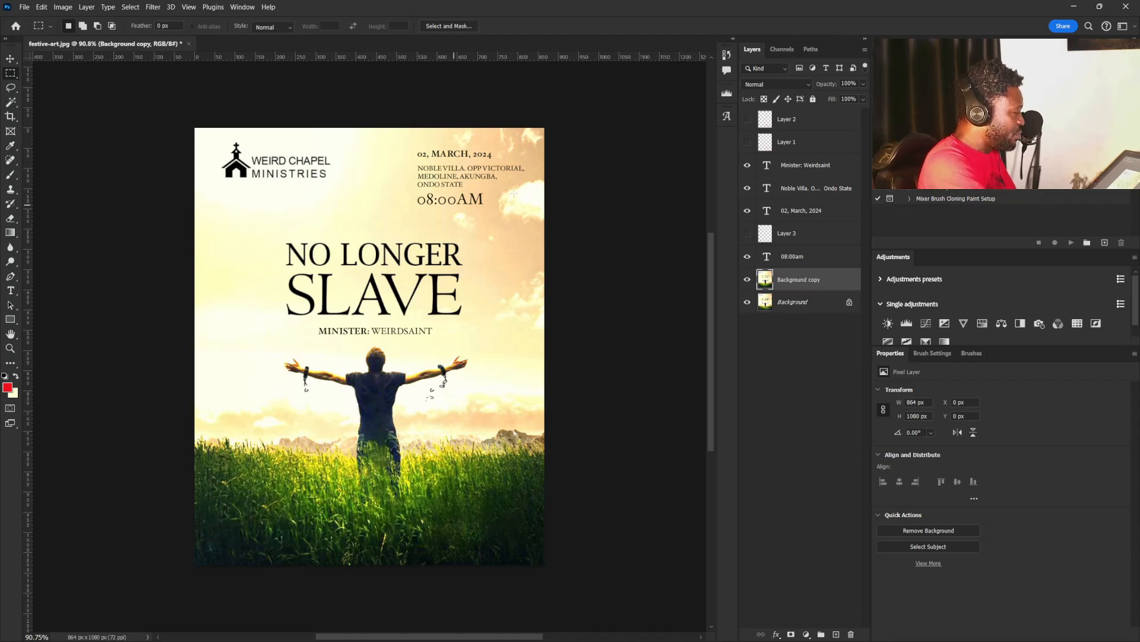
Step: Set the 08:00am text's font to AvantGarde Bk BT Demi
{"action": "left_click", "coordinate": [805, 259]}
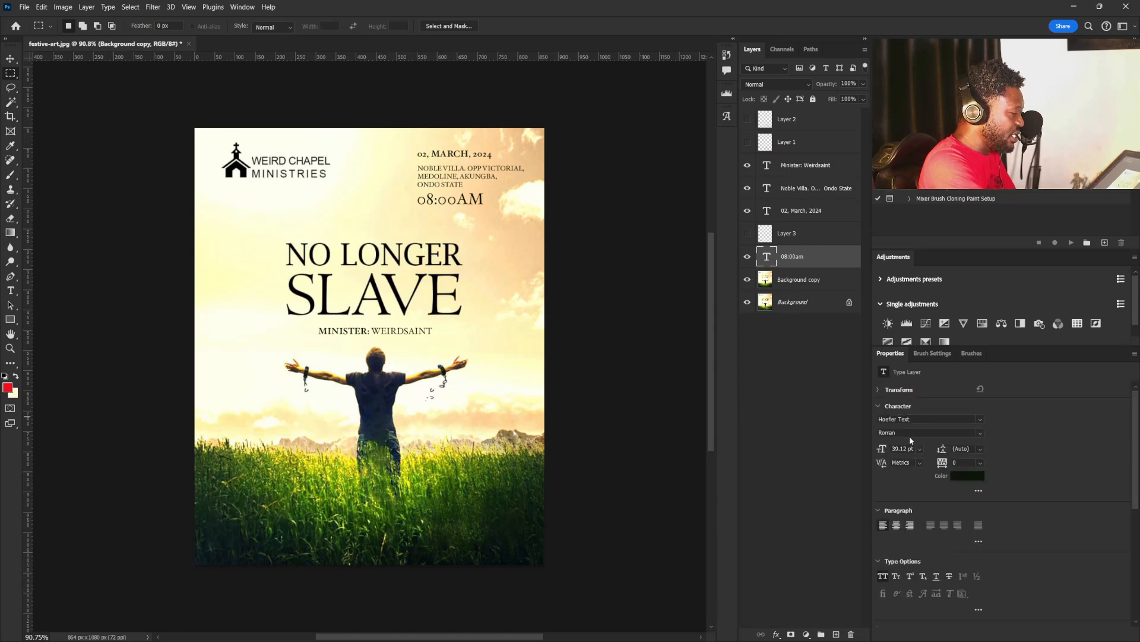
{"action": "left_click", "coordinate": [909, 418]}
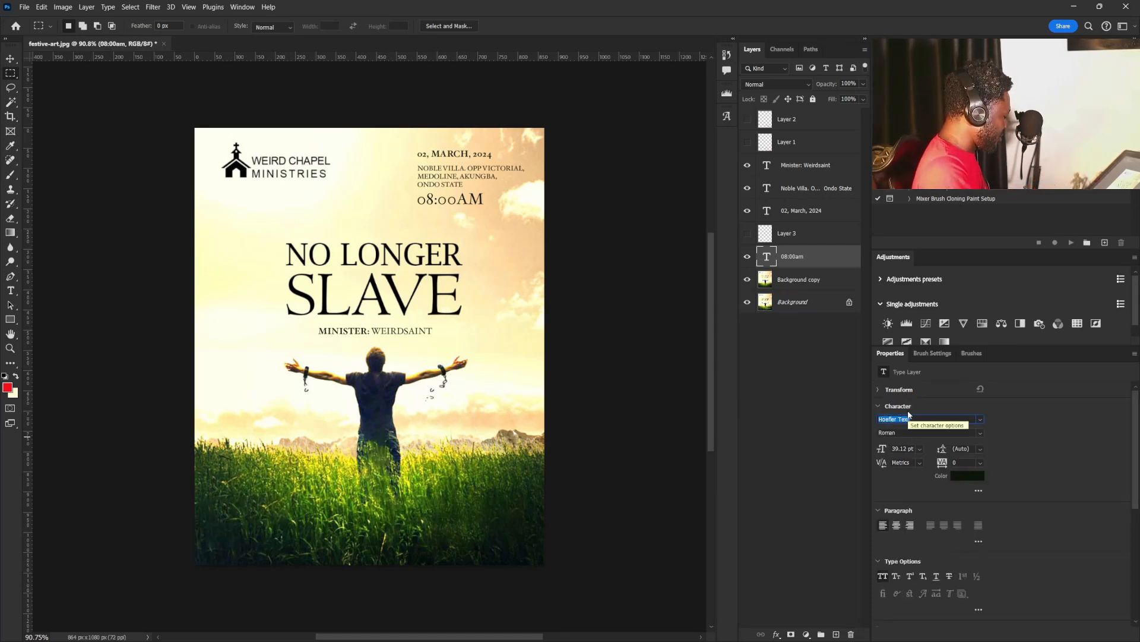
{"action": "type", "text": "avaa"}
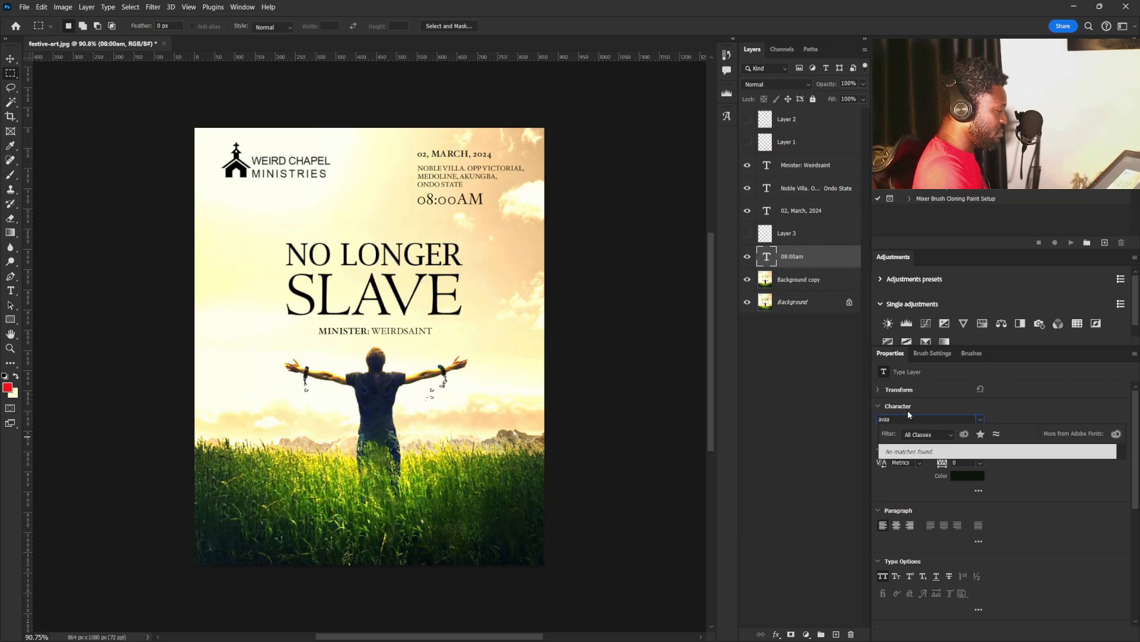
{"action": "key", "text": "BackSpace"}
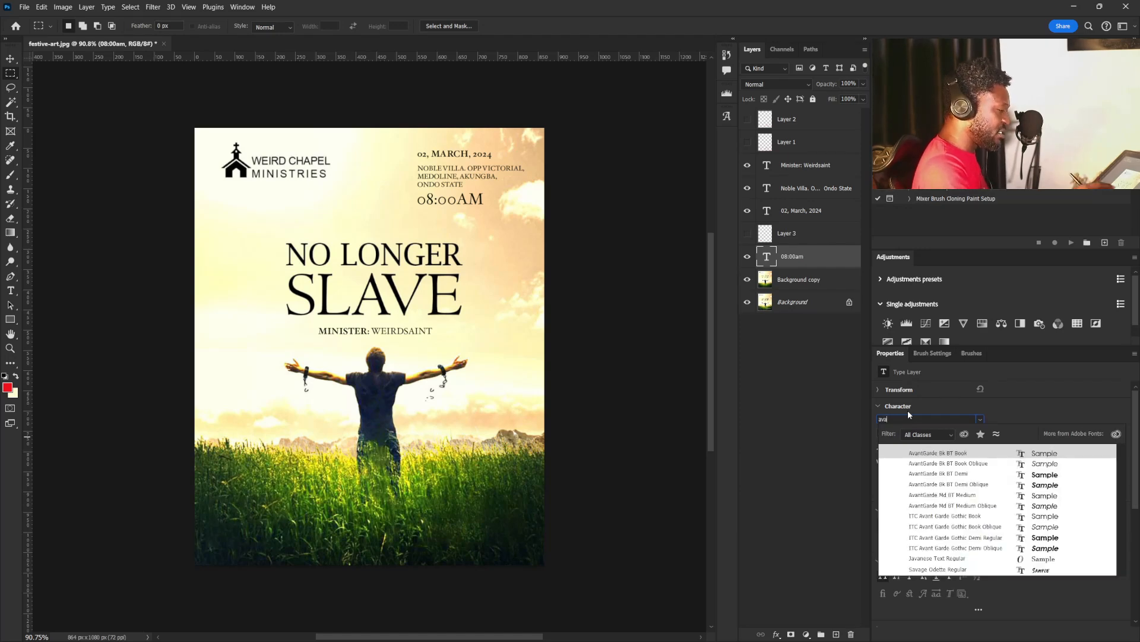
{"action": "left_click", "coordinate": [1045, 474]}
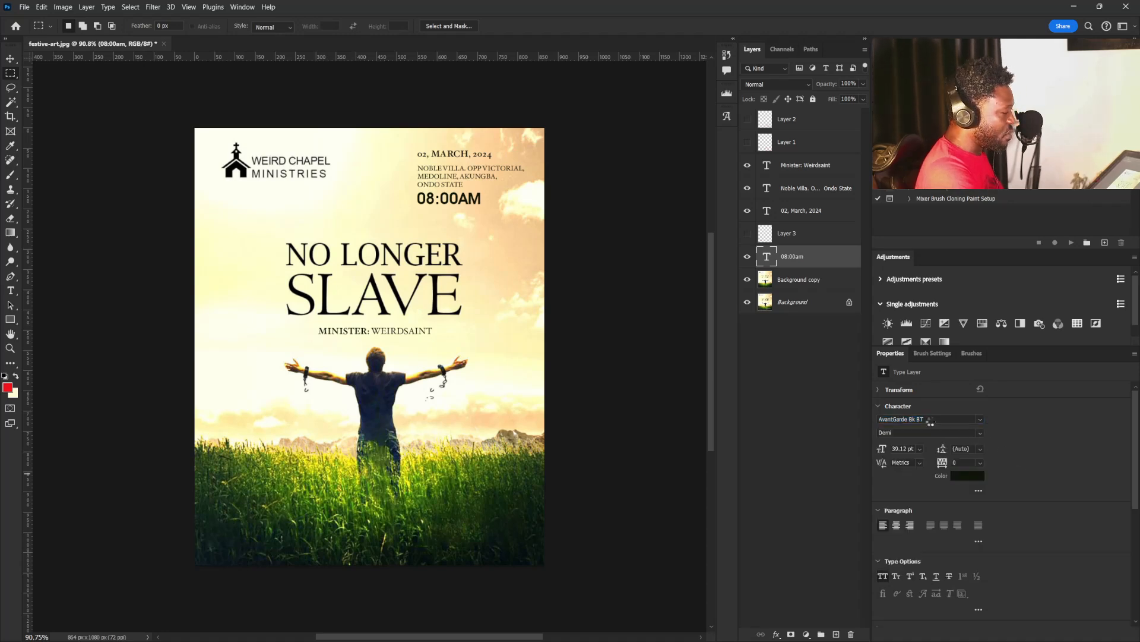
Step: Set the 08:00am text to Gotham Bold with -80 tracking and nudge it into line with the address
{"action": "left_click", "coordinate": [931, 419]}
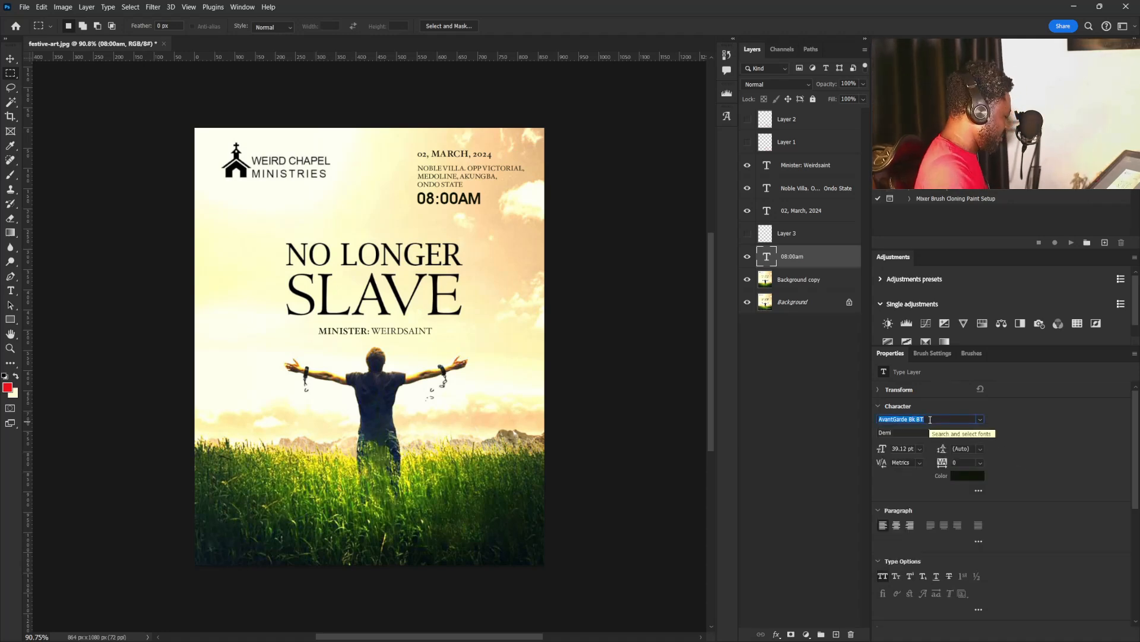
{"action": "type", "text": "goth"}
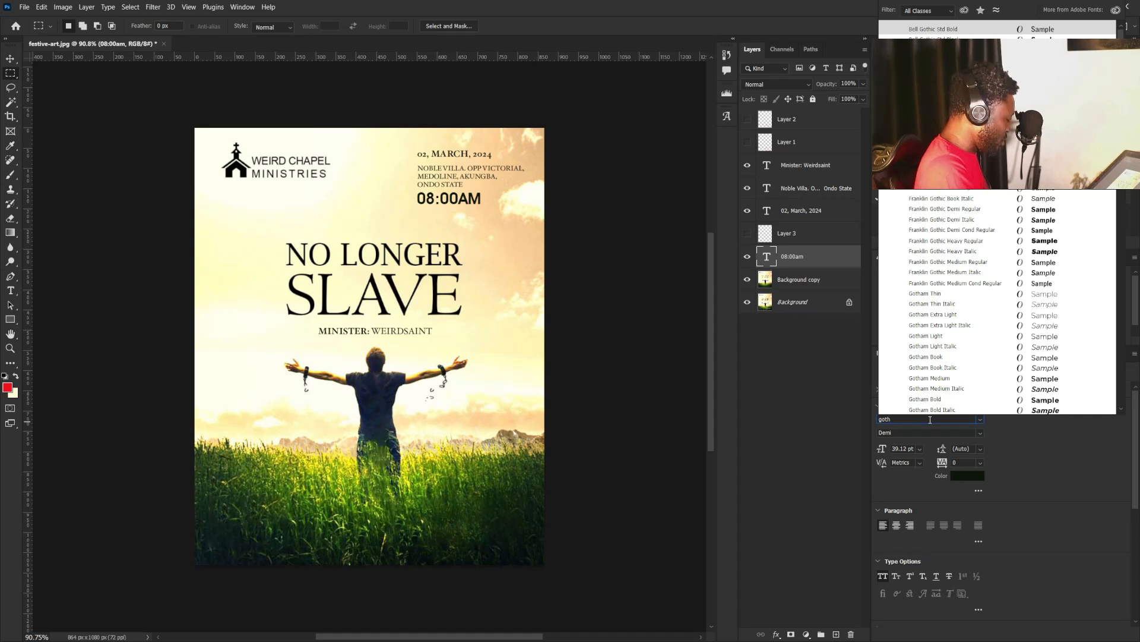
{"action": "type", "text": "am Narrow"}
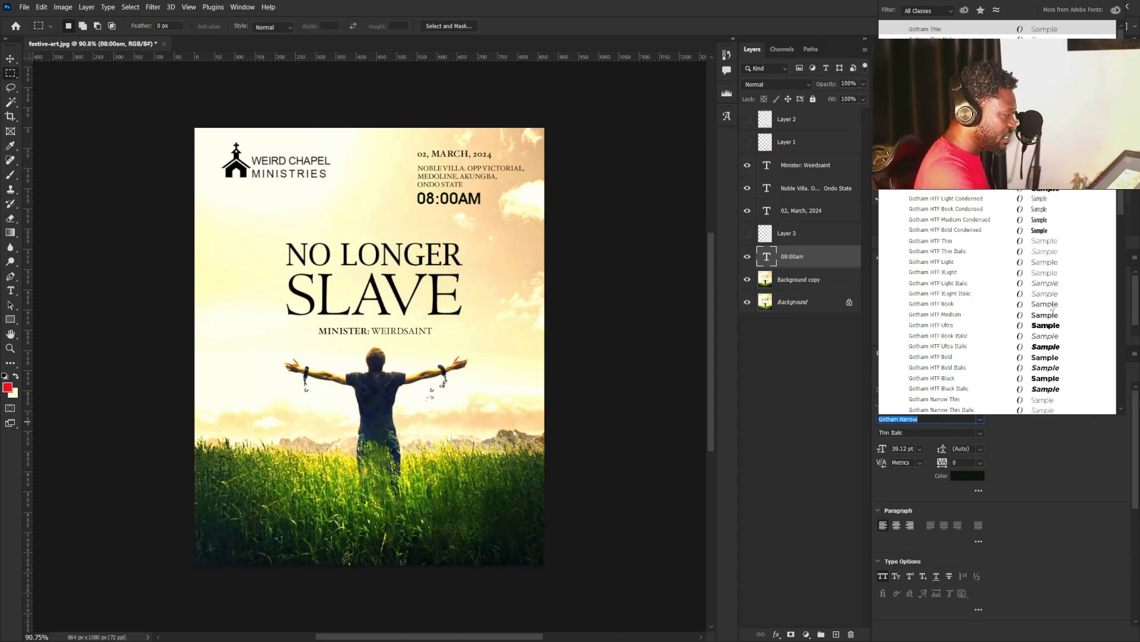
{"action": "left_click", "coordinate": [1051, 306]}
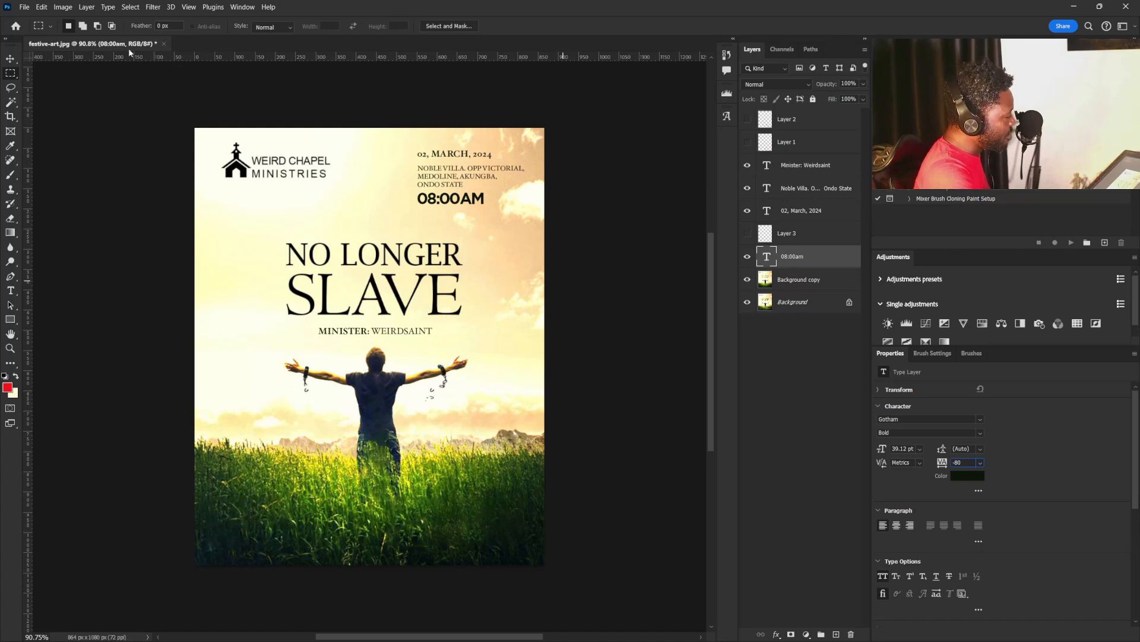
{"action": "left_click", "coordinate": [11, 59]}
{"action": "left_click_drag", "start_coordinate": [456, 209], "coordinate": [457, 210]}
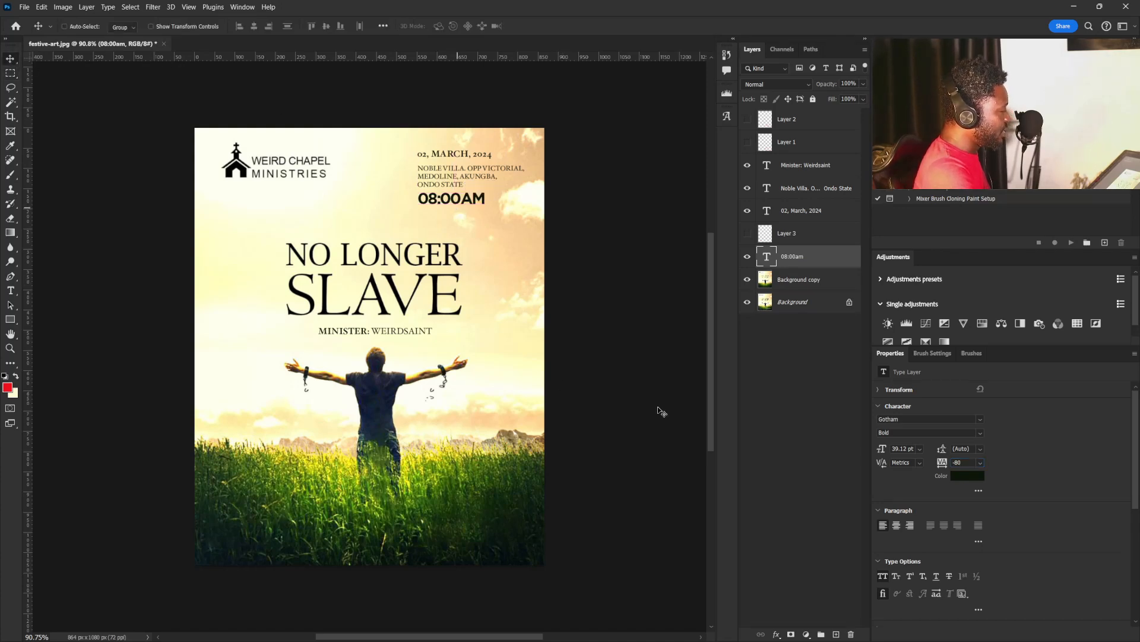
Step: Try colouring the 08:00am text red, #db1703, and undo the colour change
{"action": "left_click", "coordinate": [963, 477]}
{"action": "left_click", "coordinate": [853, 432]}
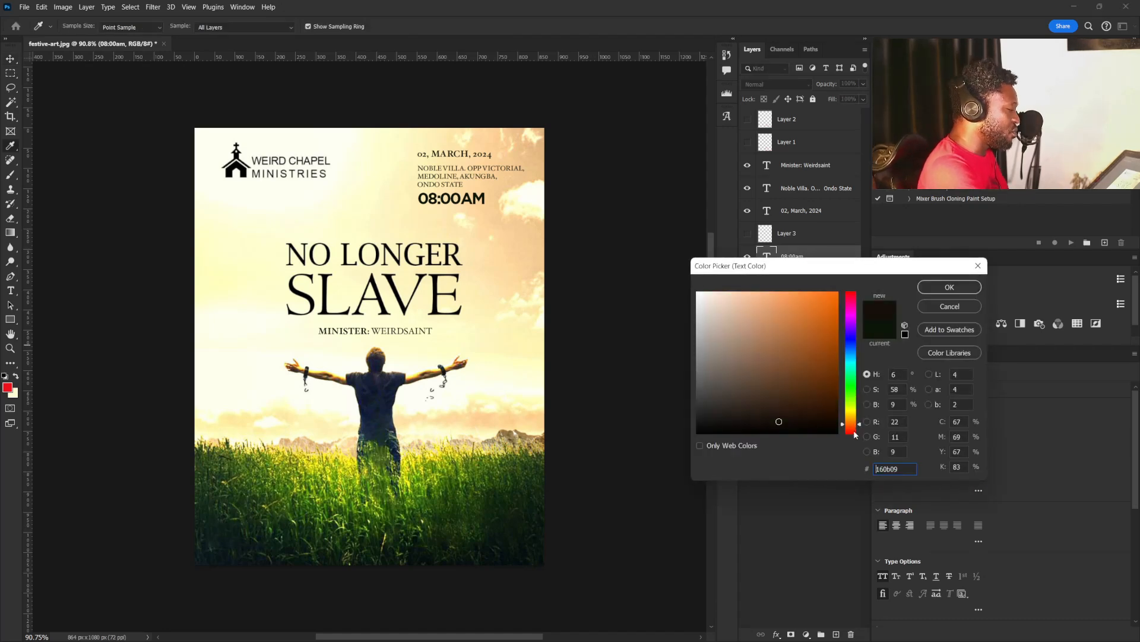
{"action": "mouse_move", "coordinate": [812, 336]}
{"action": "left_mouse_down"}
{"action": "mouse_move", "coordinate": [828, 300]}
{"action": "mouse_move", "coordinate": [836, 312]}
{"action": "left_mouse_up"}
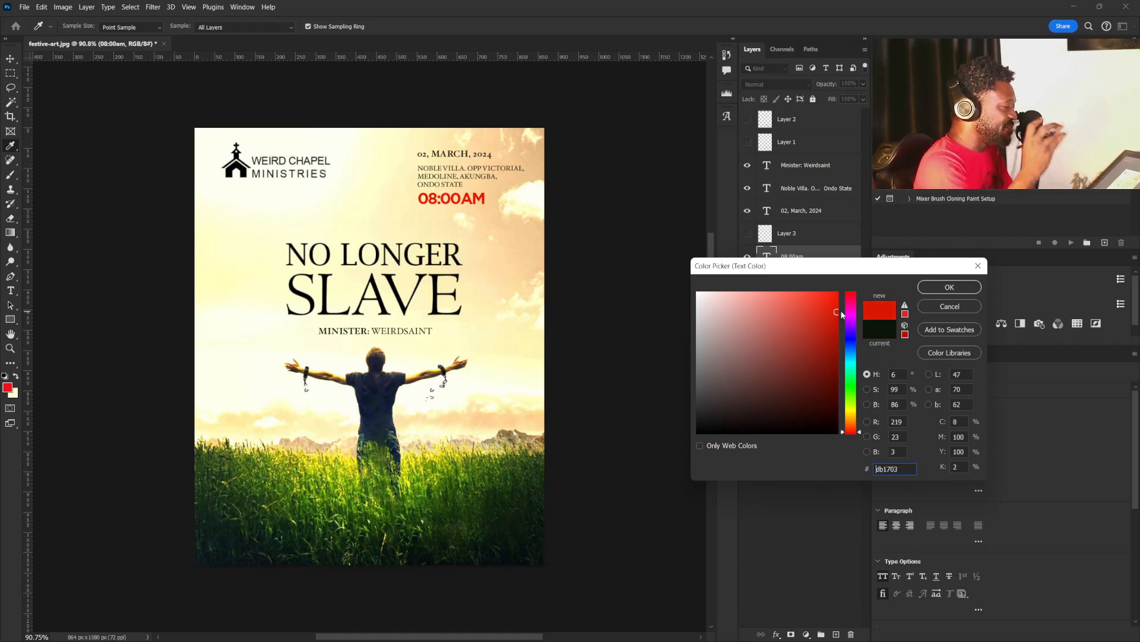
{"action": "left_click", "coordinate": [942, 288]}
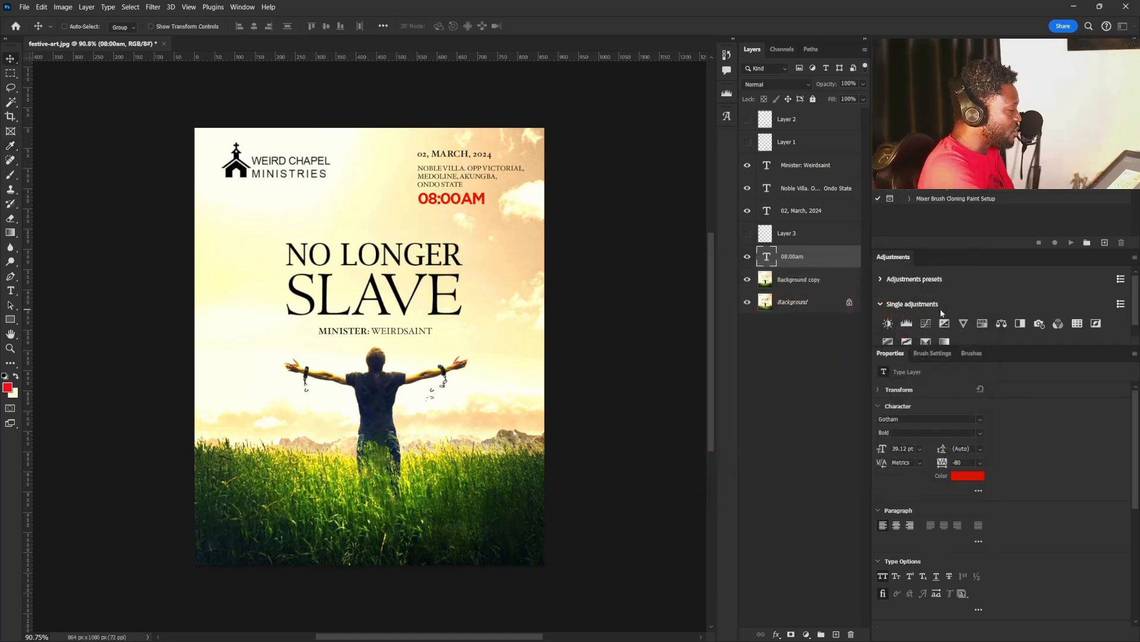
{"action": "key", "text": "ctrl+z"}
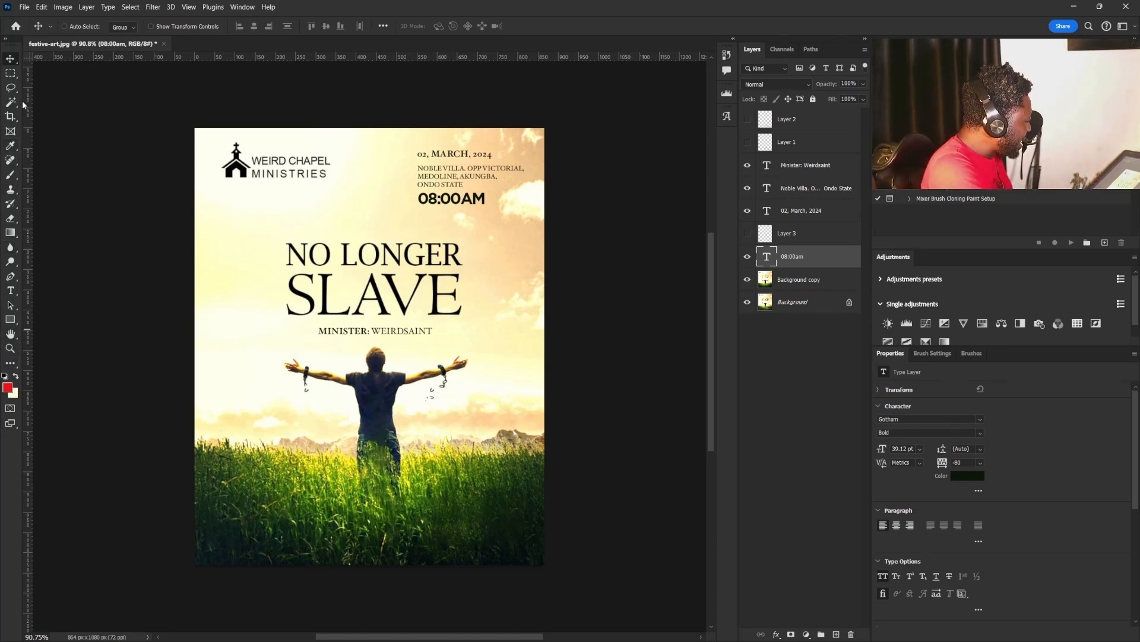
Step: Lasso a sky patch about 89 by 94 px beside the broken chain and copy it from the background copy to a new layer
{"action": "left_click", "coordinate": [11, 88]}
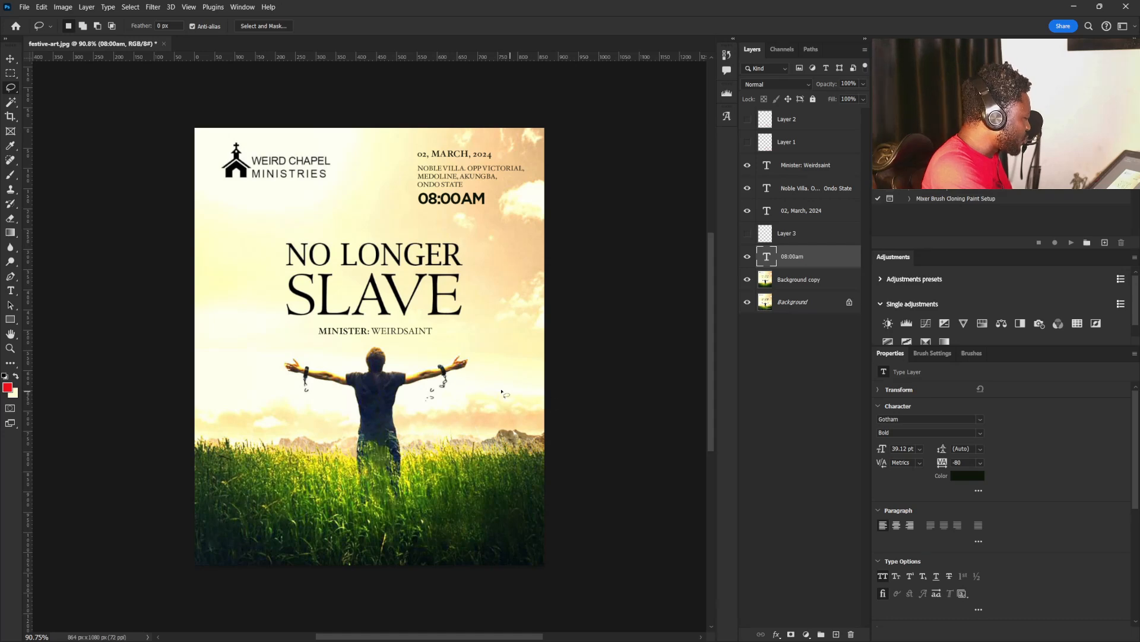
{"action": "mouse_move", "coordinate": [493, 421]}
{"action": "left_mouse_down"}
{"action": "mouse_move", "coordinate": [500, 397]}
{"action": "mouse_move", "coordinate": [478, 383]}
{"action": "left_mouse_up"}
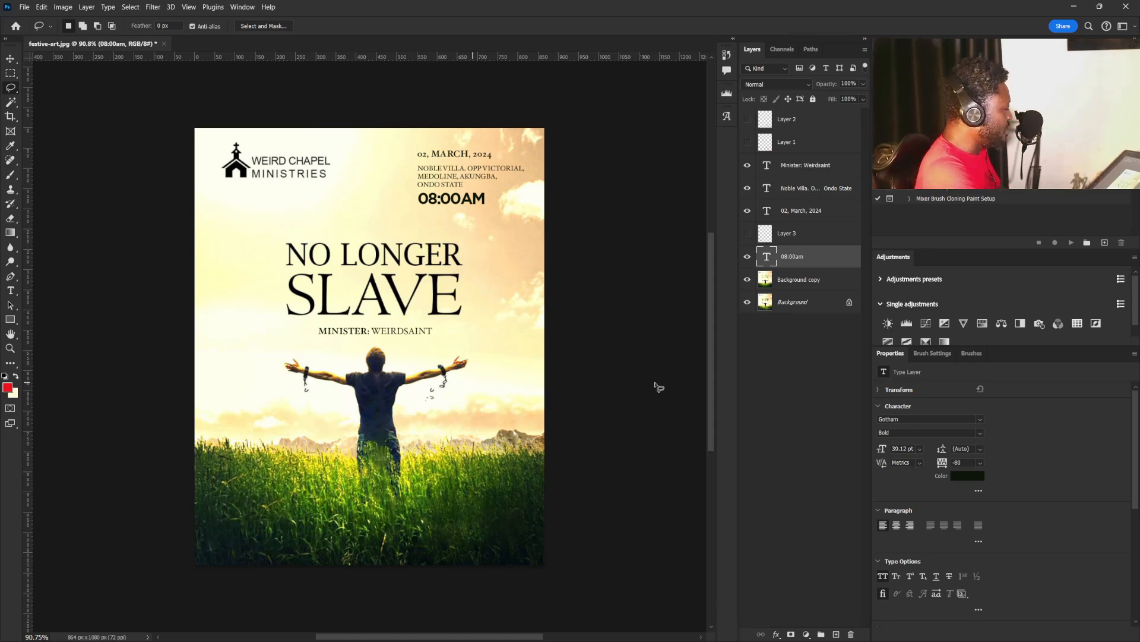
{"action": "left_click", "coordinate": [805, 284]}
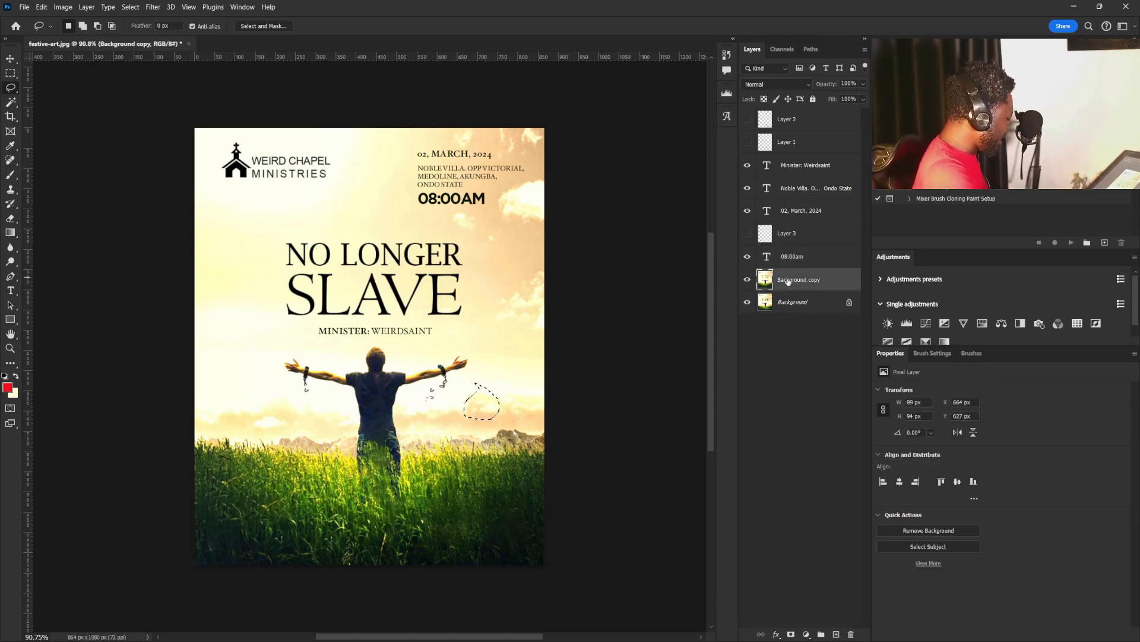
{"action": "key", "text": "ctrl+j"}
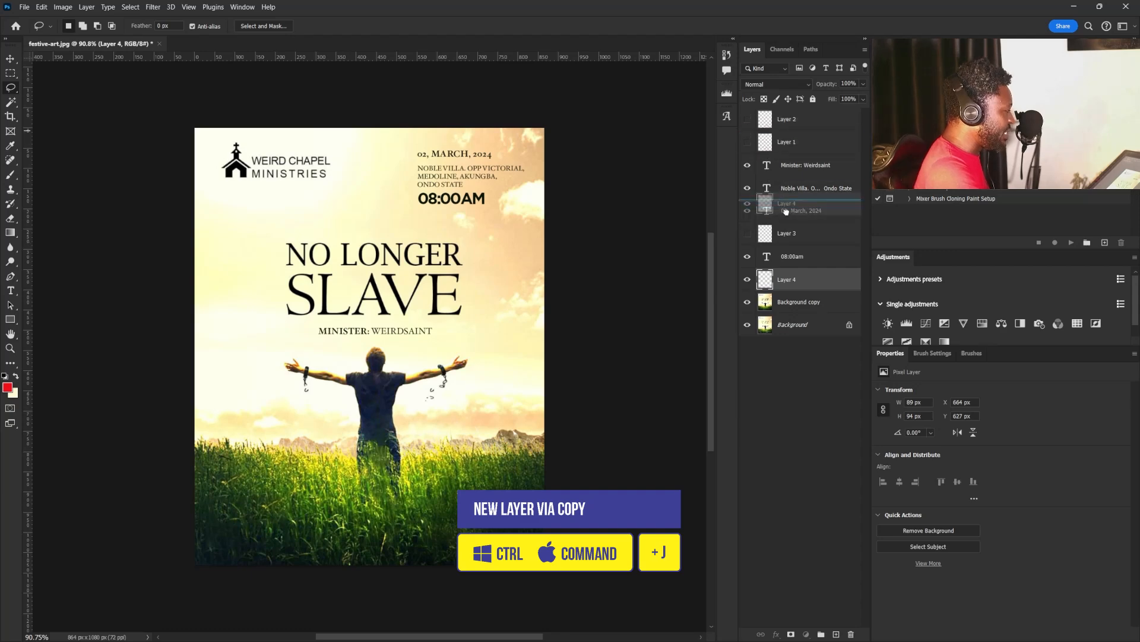
Step: Enlarge the copied sky patch to about 485 by 512 px over the title and set its blend mode to Screen
{"action": "key", "text": "v"}
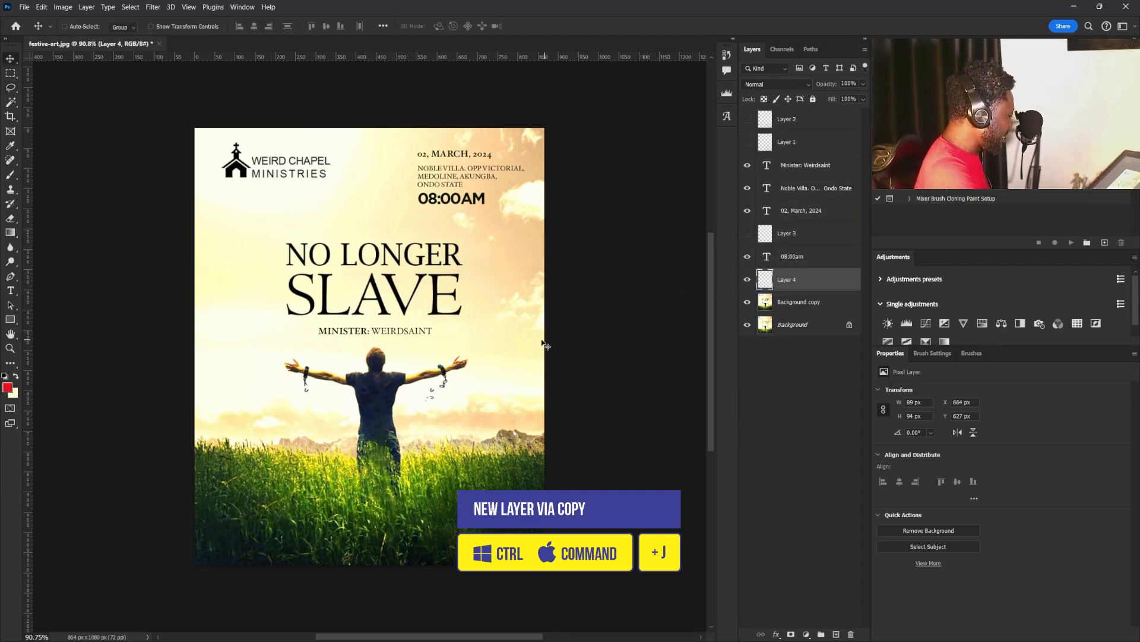
{"action": "mouse_move", "coordinate": [504, 340]}
{"action": "left_mouse_down"}
{"action": "mouse_move", "coordinate": [395, 276]}
{"action": "mouse_move", "coordinate": [392, 198]}
{"action": "mouse_move", "coordinate": [393, 282]}
{"action": "mouse_move", "coordinate": [468, 362]}
{"action": "left_mouse_up"}
{"action": "key", "text": "ctrl+t"}
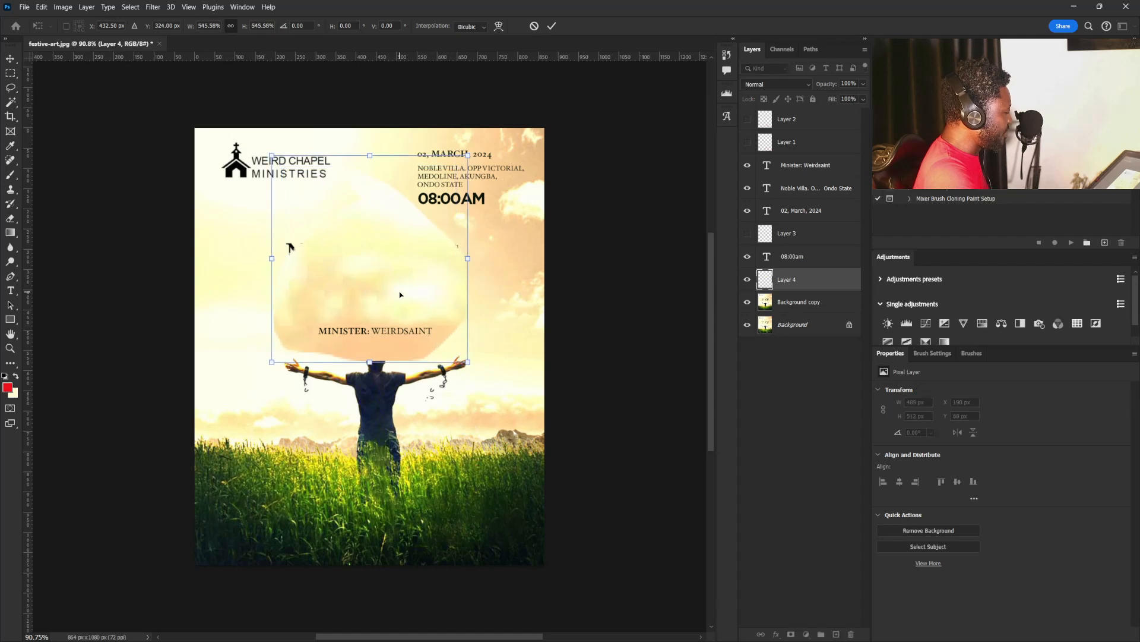
{"action": "key", "text": "Return"}
{"action": "left_click", "coordinate": [775, 84]}
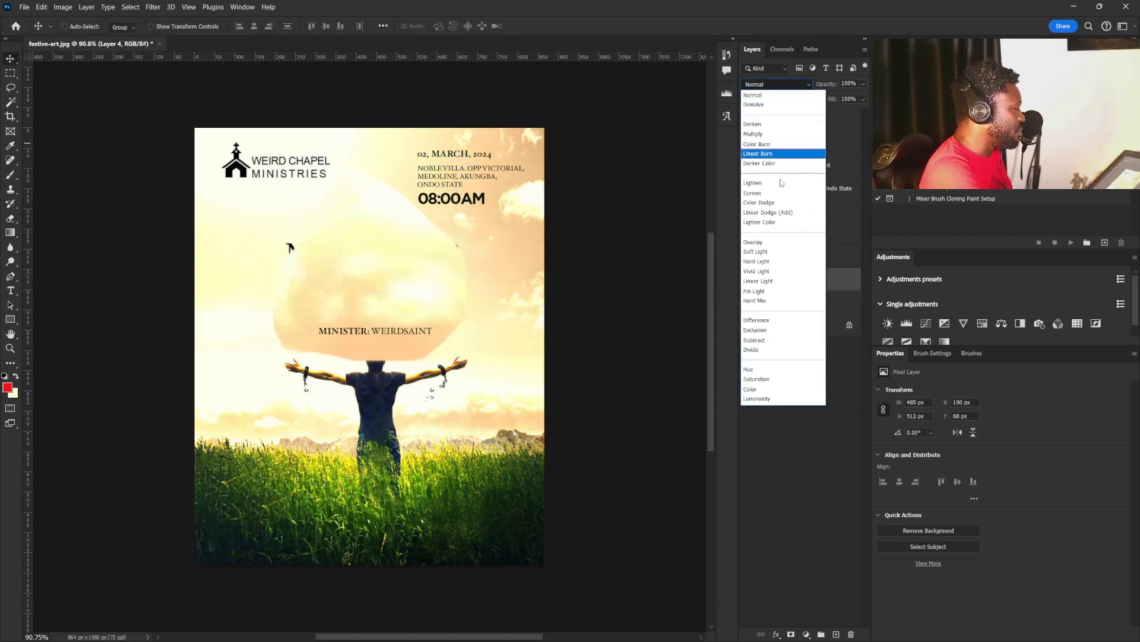
{"action": "left_click", "coordinate": [765, 194]}
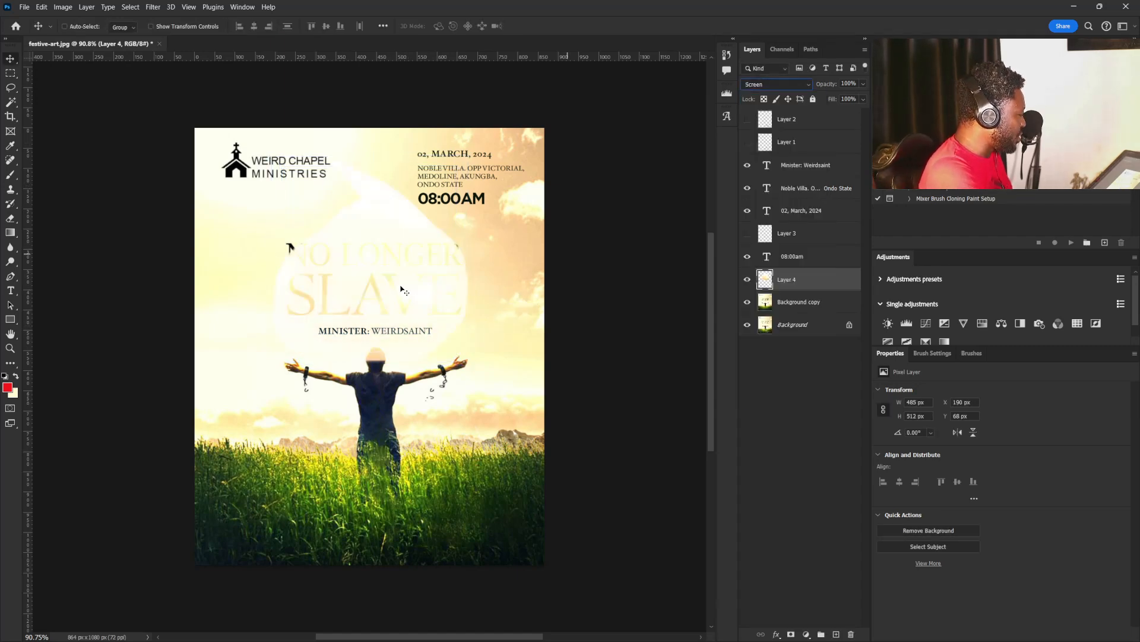
Step: Move the sky patch up and scale it to about 569 by 601 px so it covers more of the title
{"action": "left_click_drag", "start_coordinate": [410, 294], "coordinate": [416, 239]}
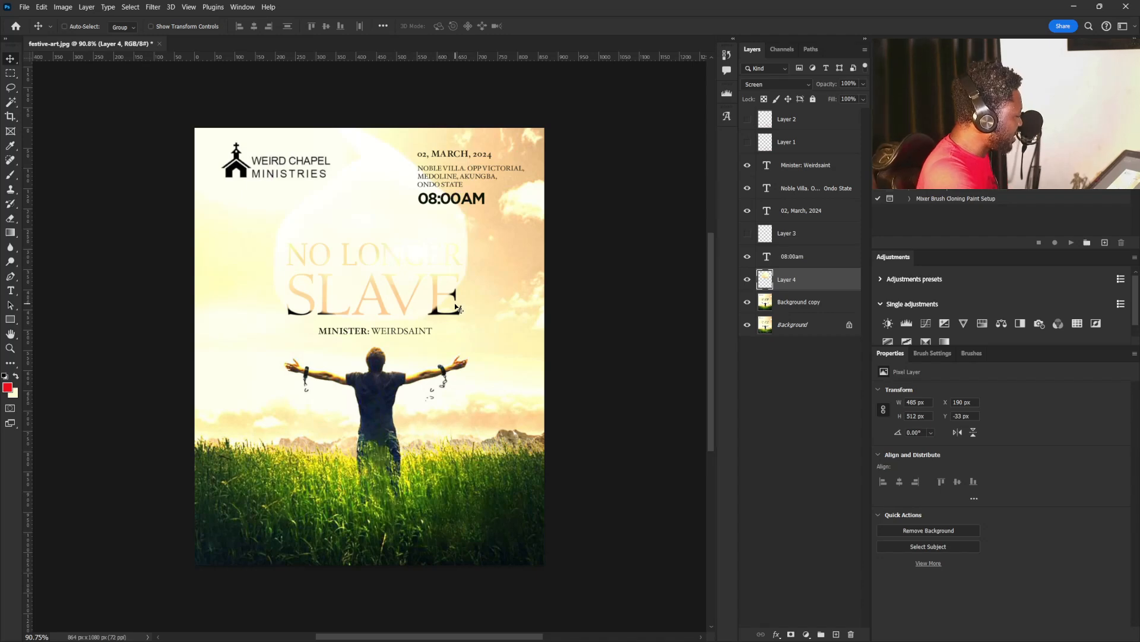
{"action": "key", "text": "ctrl+t"}
{"action": "left_click_drag", "start_coordinate": [467, 319], "coordinate": [487, 336]}
{"action": "left_click_drag", "start_coordinate": [445, 302], "coordinate": [466, 291]}
{"action": "key", "text": "Return"}
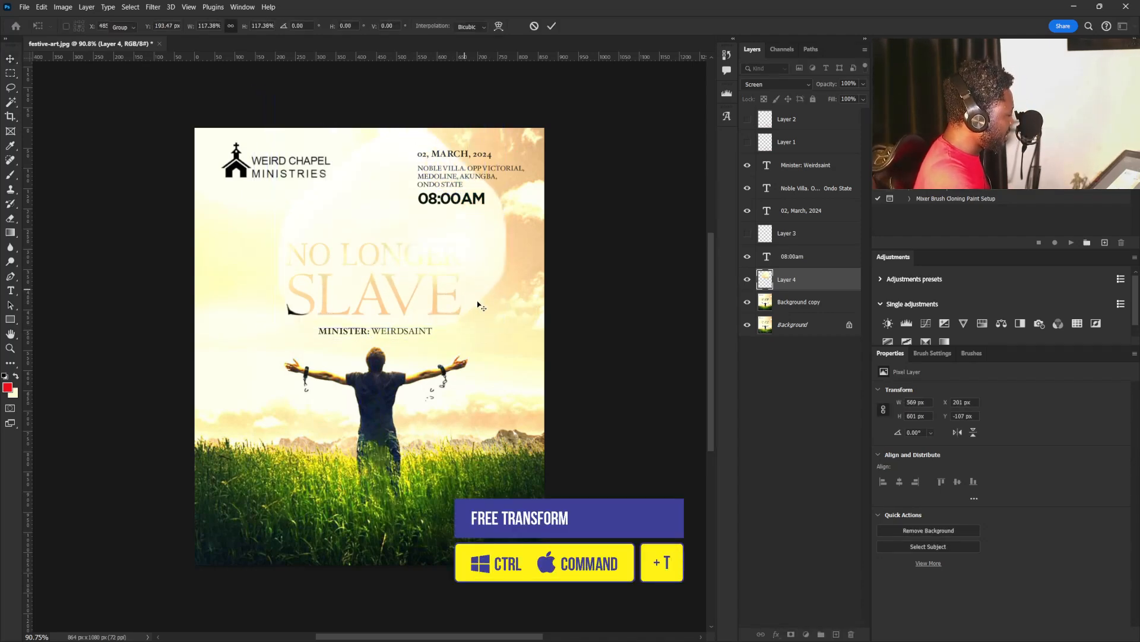
Step: Adjust the sky patch's Levels to midtones 0.61 and white input 240, and shift the patch slightly over the title
{"action": "key", "text": "ctrl+l"}
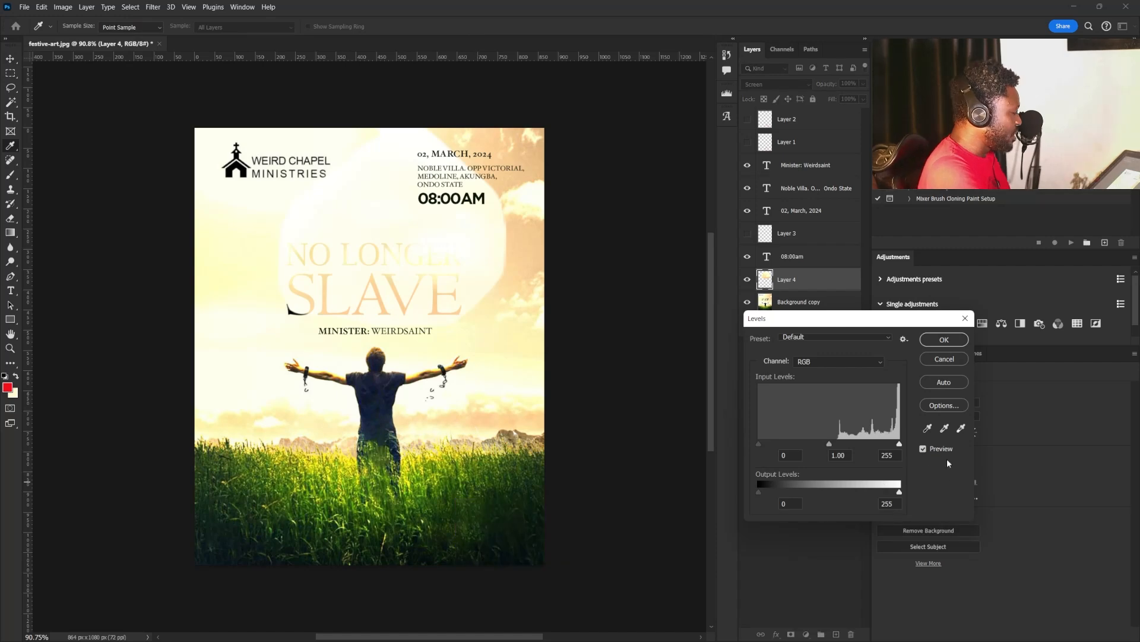
{"action": "mouse_move", "coordinate": [830, 443]}
{"action": "left_mouse_down"}
{"action": "mouse_move", "coordinate": [891, 444]}
{"action": "mouse_move", "coordinate": [846, 447]}
{"action": "left_mouse_up"}
{"action": "key", "text": "shift+Tab"}
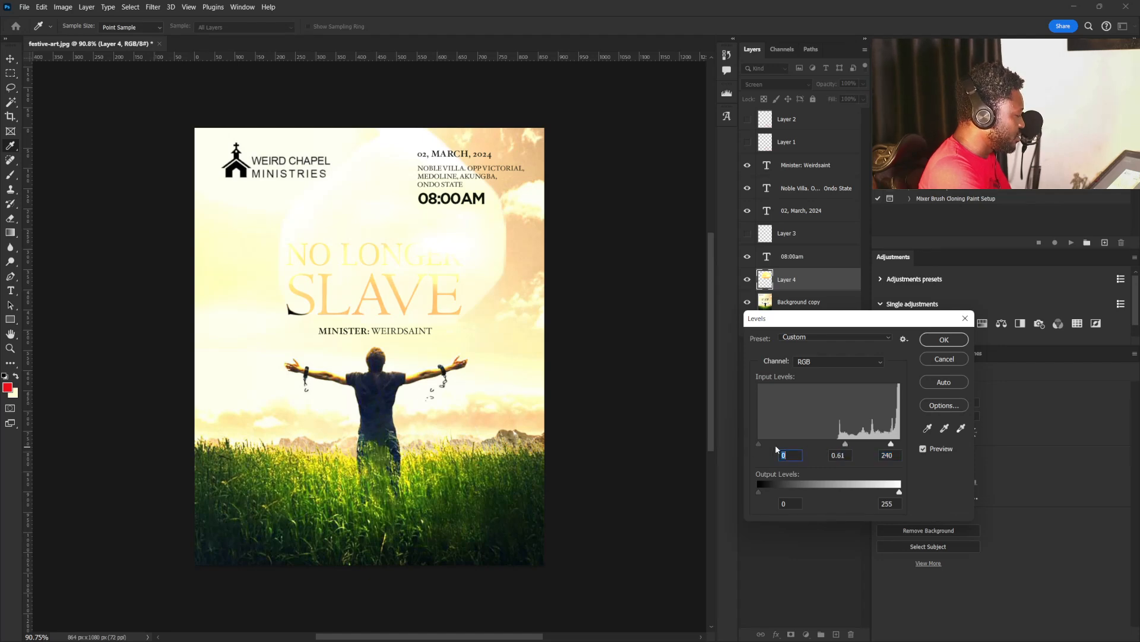
{"action": "left_click", "coordinate": [925, 339]}
{"action": "key", "text": "v"}
{"action": "left_click_drag", "start_coordinate": [421, 311], "coordinate": [426, 319]}
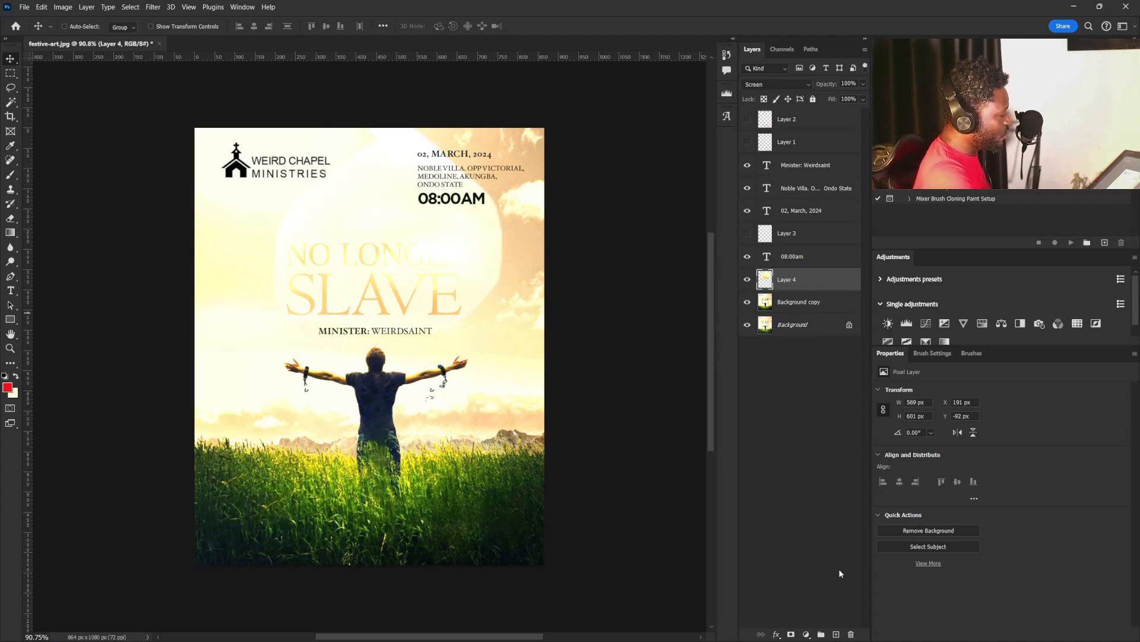
Step: Add a layer mask to the sky patch and paint out its edges around the title with a large soft black brush
{"action": "left_click", "coordinate": [791, 634]}
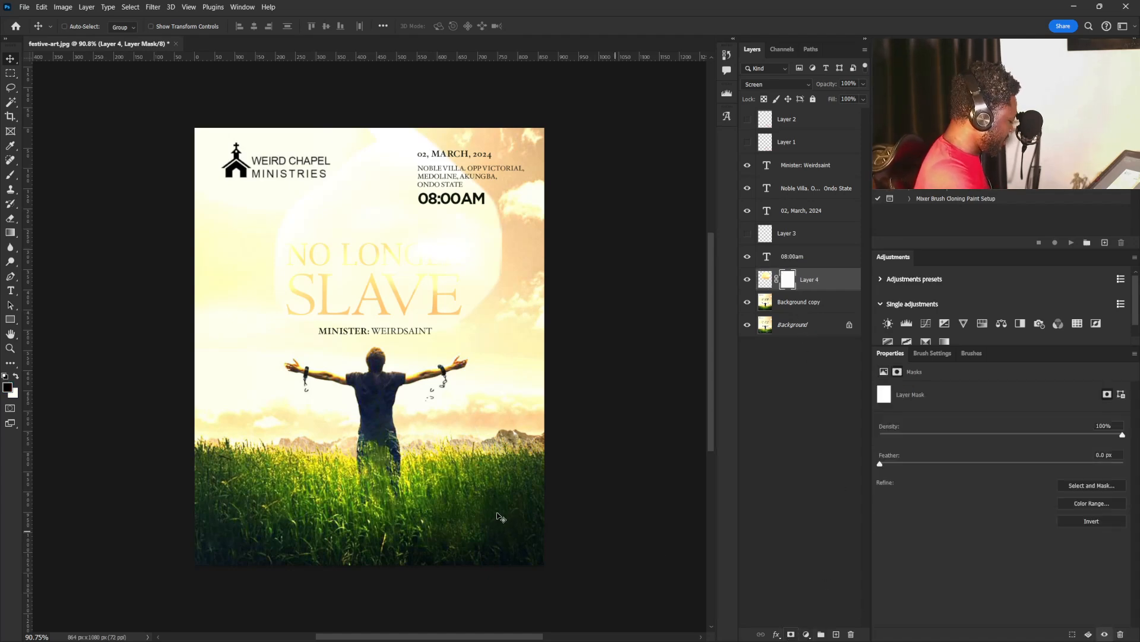
{"action": "key", "text": "b"}
{"action": "key", "text": "bracketright"}
{"action": "key", "text": "bracketright"}
{"action": "key", "text": "bracketright"}
{"action": "key", "text": "bracketright"}
{"action": "key", "text": "bracketright"}
{"action": "key", "text": "bracketright"}
{"action": "key", "text": "bracketright"}
{"action": "key", "text": "bracketright"}
{"action": "key", "text": "bracketright"}
{"action": "key", "text": "bracketright"}
{"action": "key", "text": "bracketright"}
{"action": "key", "text": "bracketright"}
{"action": "key", "text": "bracketright"}
{"action": "key", "text": "bracketright"}
{"action": "key", "text": "bracketright"}
{"action": "key", "text": "bracketright"}
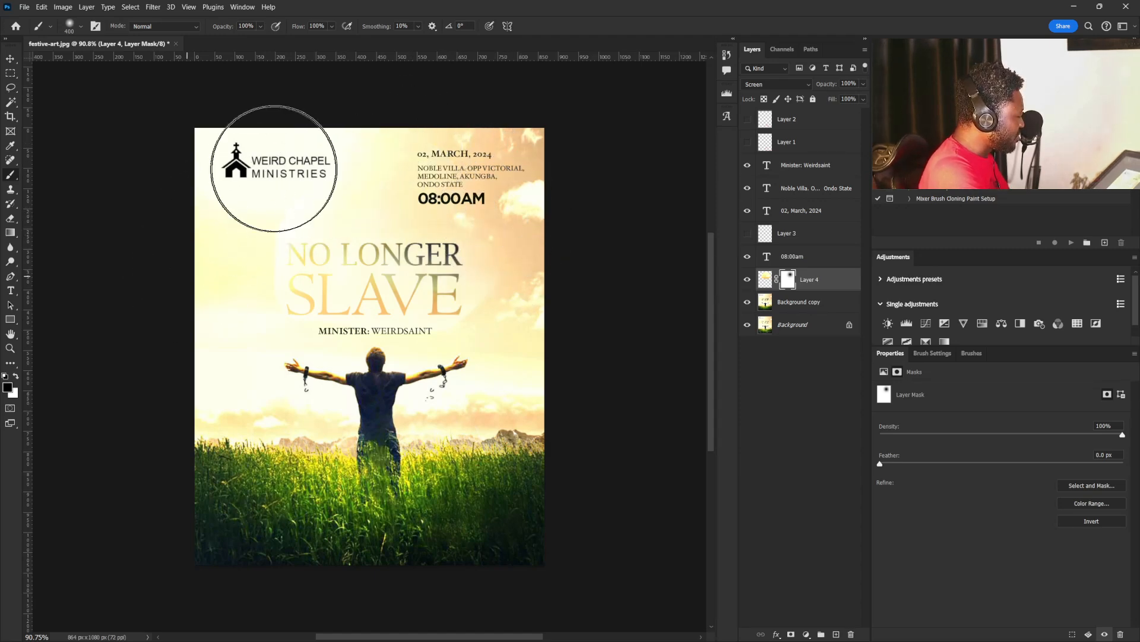
{"action": "mouse_move", "coordinate": [236, 219]}
{"action": "left_mouse_down"}
{"action": "mouse_move", "coordinate": [204, 199]}
{"action": "mouse_move", "coordinate": [190, 248]}
{"action": "mouse_move", "coordinate": [208, 306]}
{"action": "mouse_move", "coordinate": [165, 234]}
{"action": "mouse_move", "coordinate": [261, 139]}
{"action": "mouse_move", "coordinate": [335, 153]}
{"action": "mouse_move", "coordinate": [220, 192]}
{"action": "mouse_move", "coordinate": [213, 243]}
{"action": "mouse_move", "coordinate": [182, 302]}
{"action": "mouse_move", "coordinate": [226, 335]}
{"action": "mouse_move", "coordinate": [221, 363]}
{"action": "left_mouse_up"}
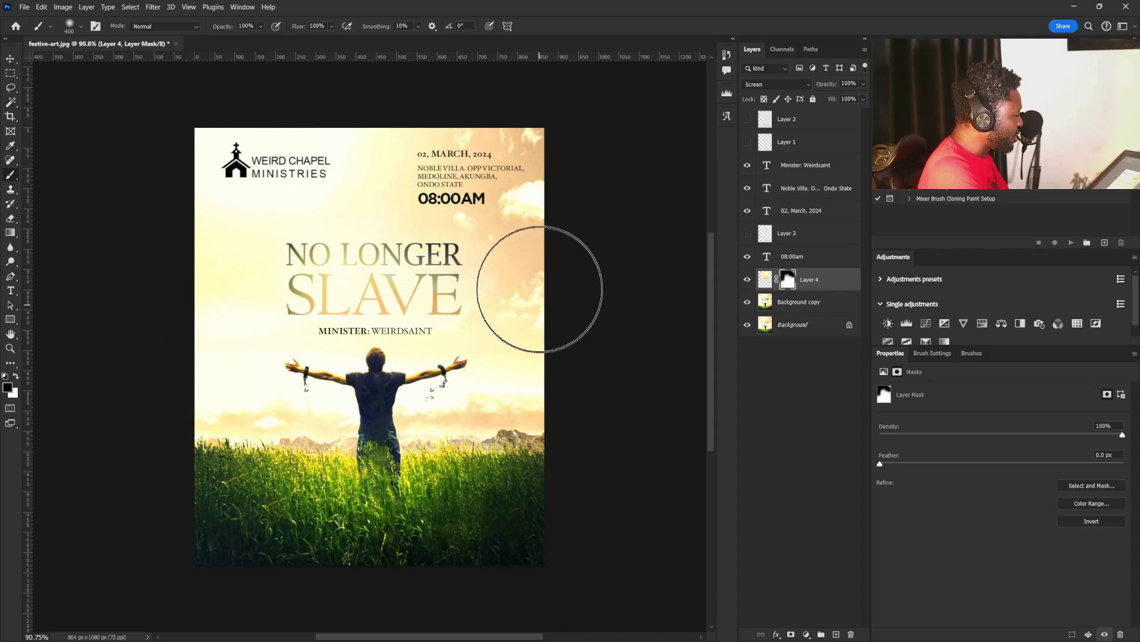
Step: Set the sky patch's Hue to -2 and Saturation to +100, targeting the layer image instead of its mask
{"action": "left_click", "coordinate": [764, 281]}
{"action": "key", "text": "ctrl+u"}
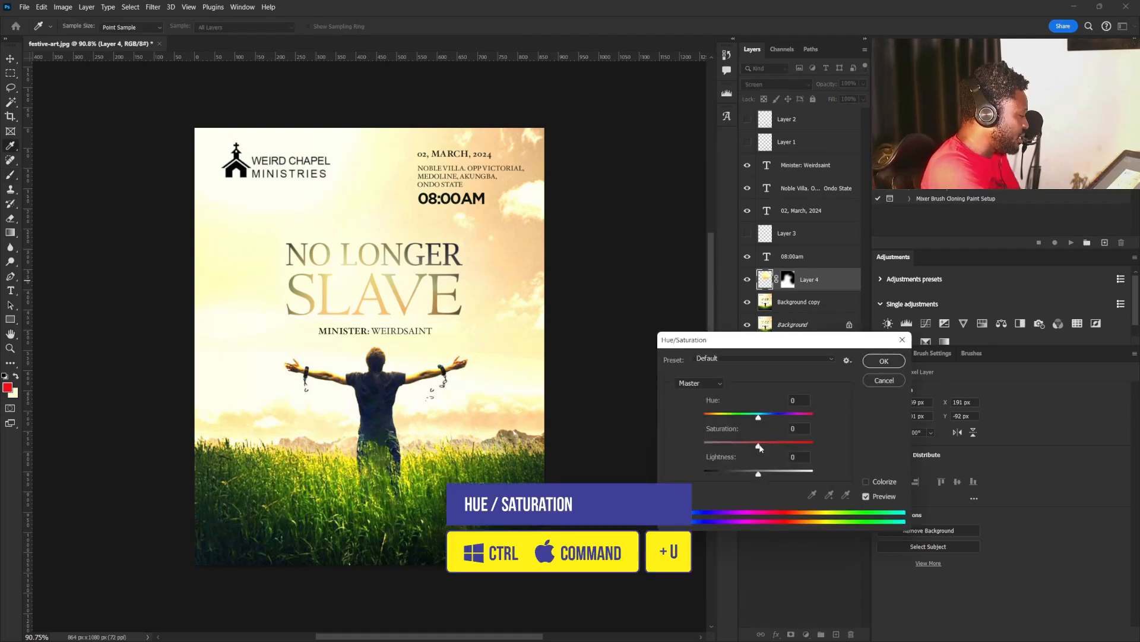
{"action": "left_click_drag", "start_coordinate": [759, 446], "coordinate": [778, 446]}
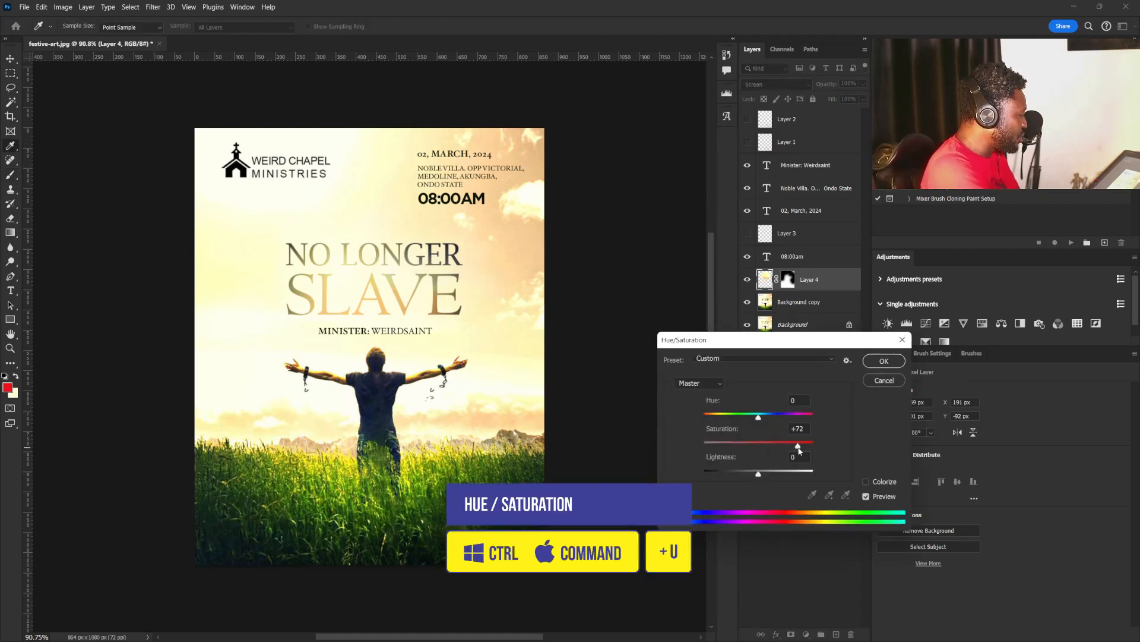
{"action": "left_click_drag", "start_coordinate": [799, 451], "coordinate": [870, 453]}
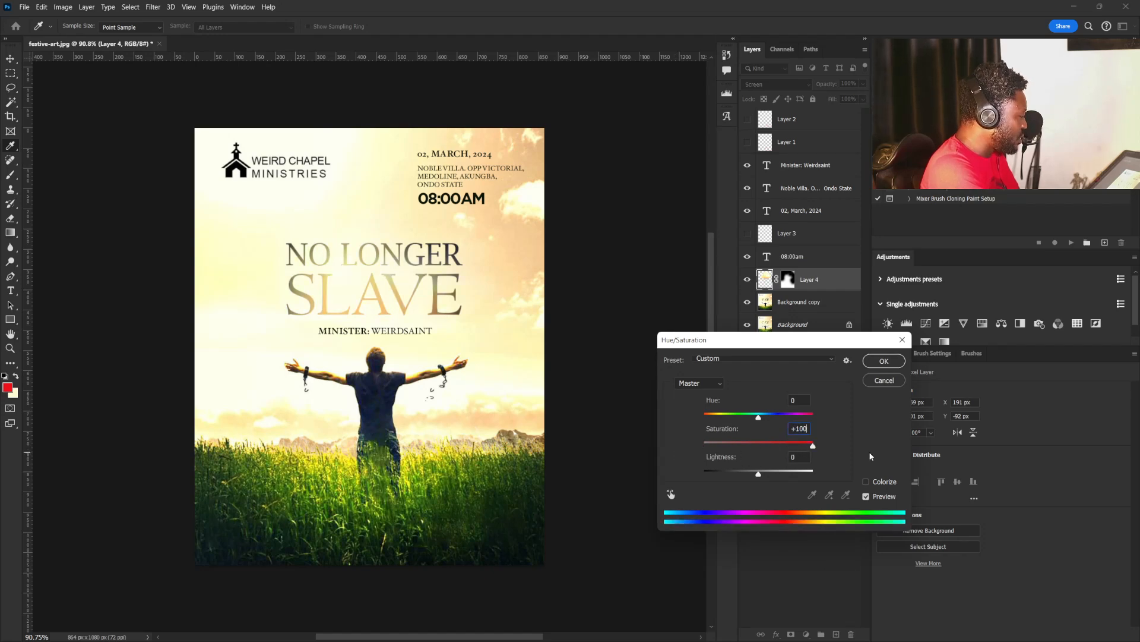
{"action": "mouse_move", "coordinate": [759, 419]}
{"action": "left_mouse_down"}
{"action": "mouse_move", "coordinate": [777, 422]}
{"action": "mouse_move", "coordinate": [766, 423]}
{"action": "left_mouse_up"}
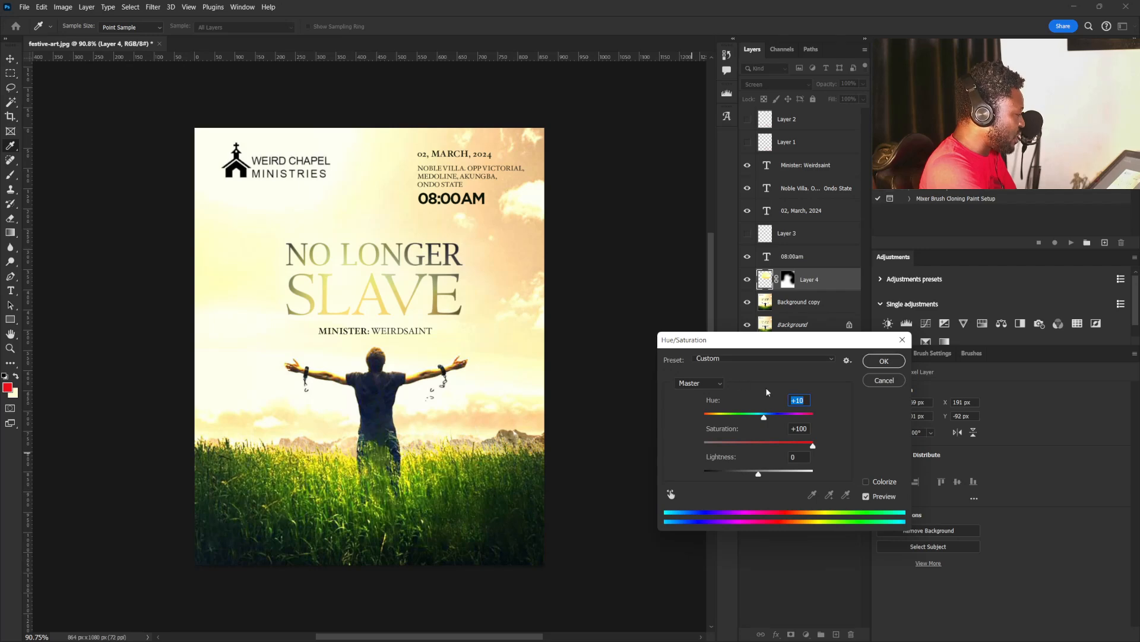
{"action": "left_click_drag", "start_coordinate": [764, 418], "coordinate": [770, 418]}
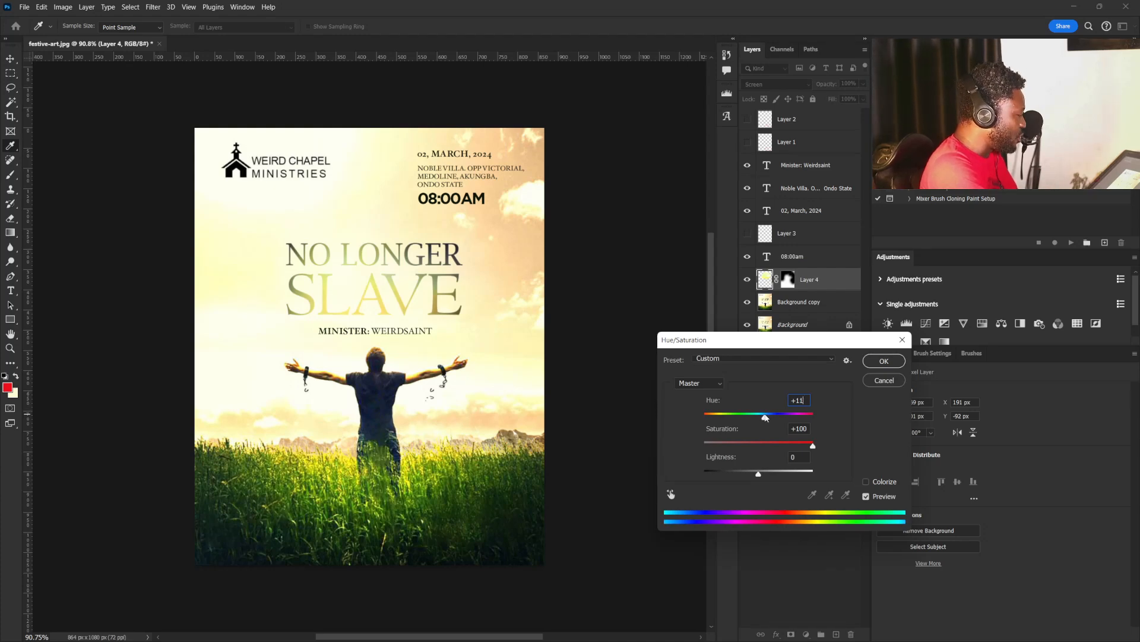
{"action": "left_click_drag", "start_coordinate": [765, 417], "coordinate": [758, 417]}
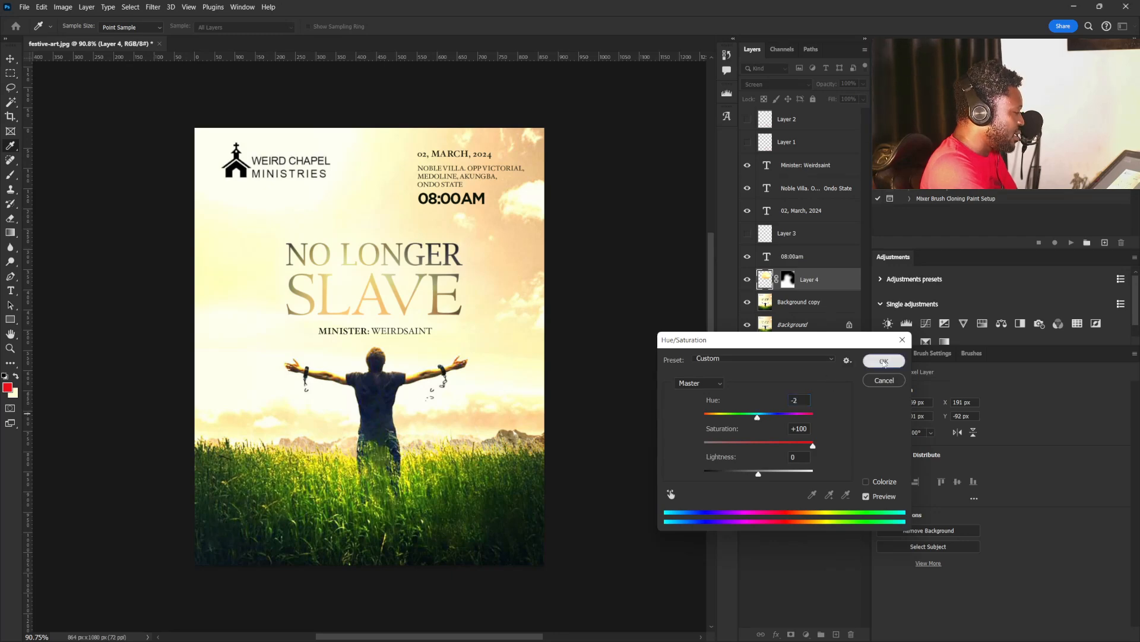
{"action": "left_click", "coordinate": [868, 361]}
Step: Duplicate the sky patch layer, clip the copy to the 08:00am text and position it so the gradient tints the time
{"action": "key", "text": "b"}
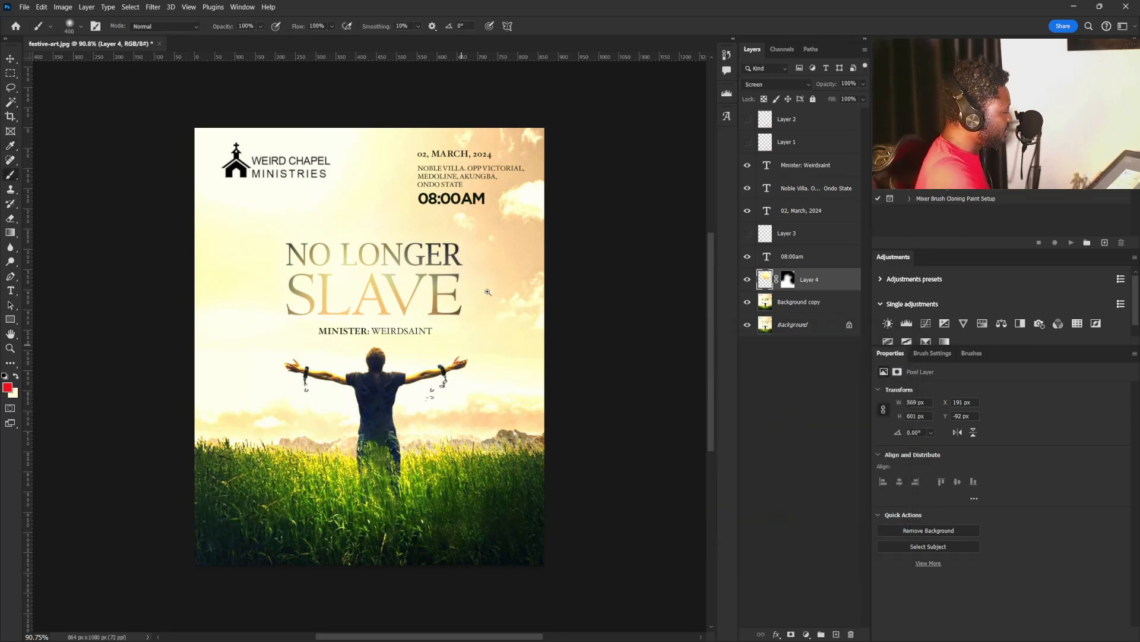
{"action": "left_click_drag", "start_coordinate": [489, 289], "coordinate": [439, 296]}
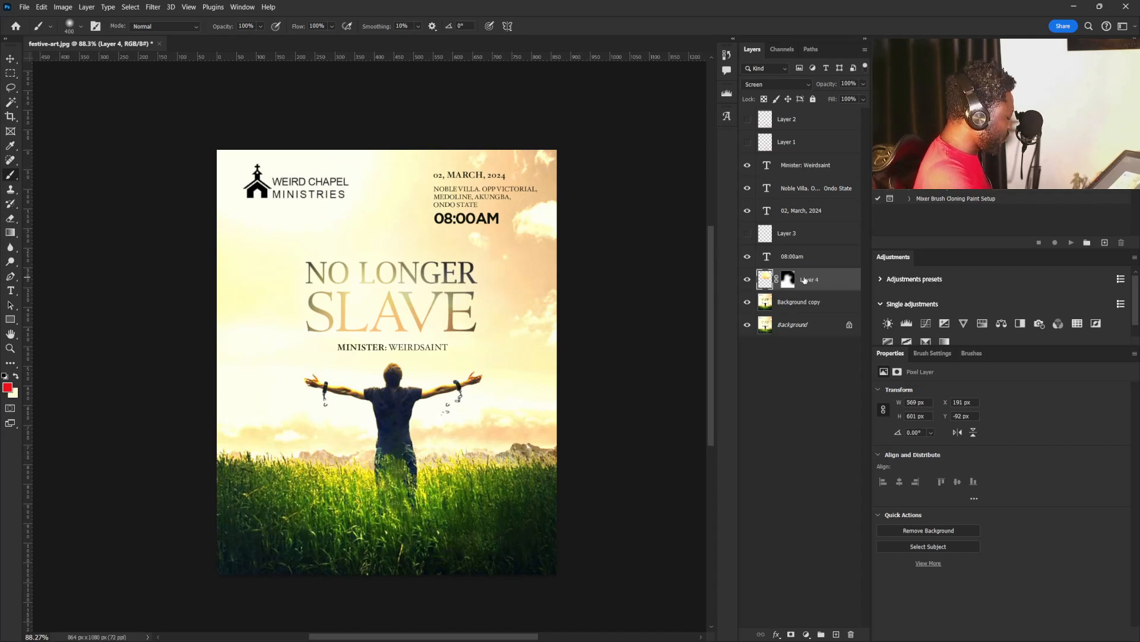
{"action": "key", "text": "ctrl+j"}
{"action": "key", "text": "v"}
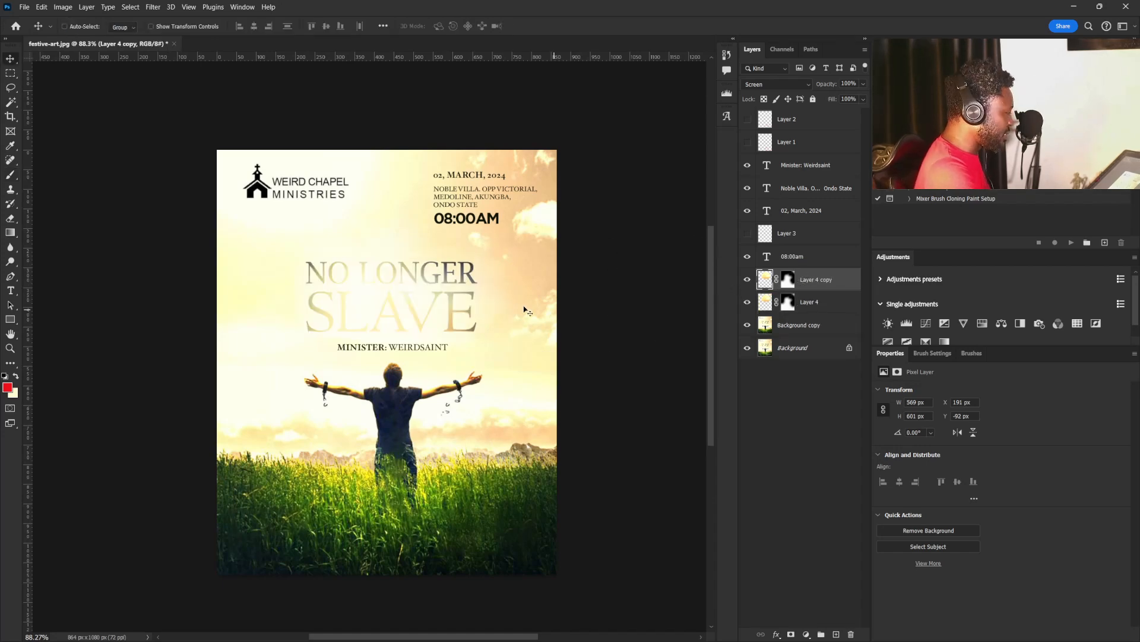
{"action": "left_click_drag", "start_coordinate": [486, 245], "coordinate": [518, 220]}
{"action": "mouse_move", "coordinate": [823, 273]}
{"action": "left_mouse_down"}
{"action": "mouse_move", "coordinate": [817, 254]}
{"action": "mouse_move", "coordinate": [813, 264]}
{"action": "left_mouse_up"}
{"action": "key", "text": "ctrl+0"}
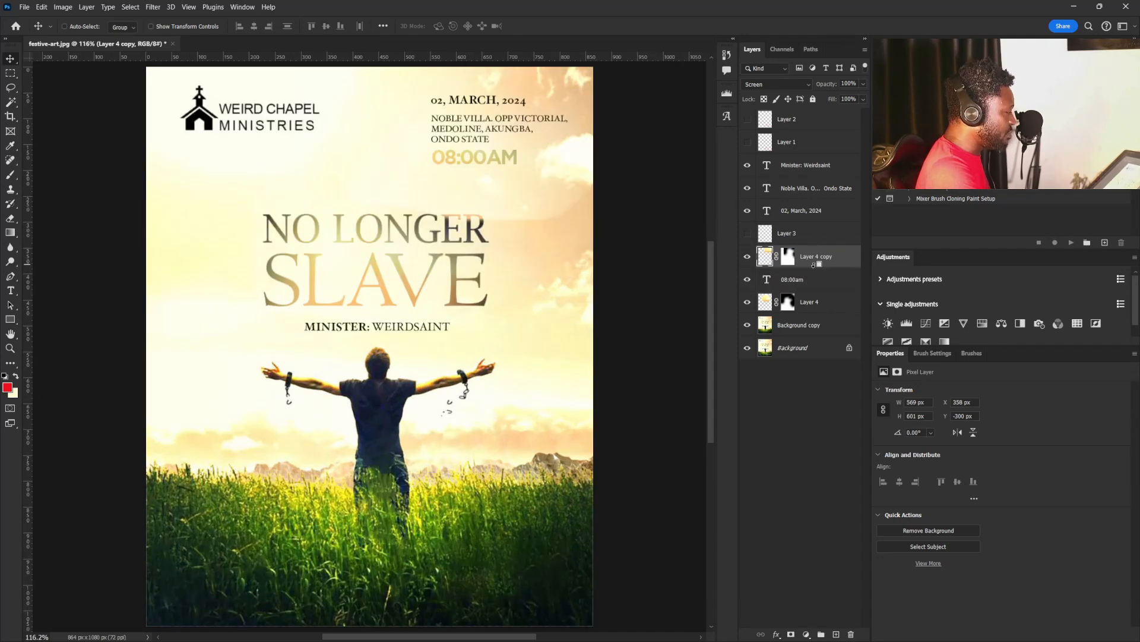
{"action": "left_click", "coordinate": [814, 266], "text": "alt"}
{"action": "left_click_drag", "start_coordinate": [449, 157], "coordinate": [549, 200]}
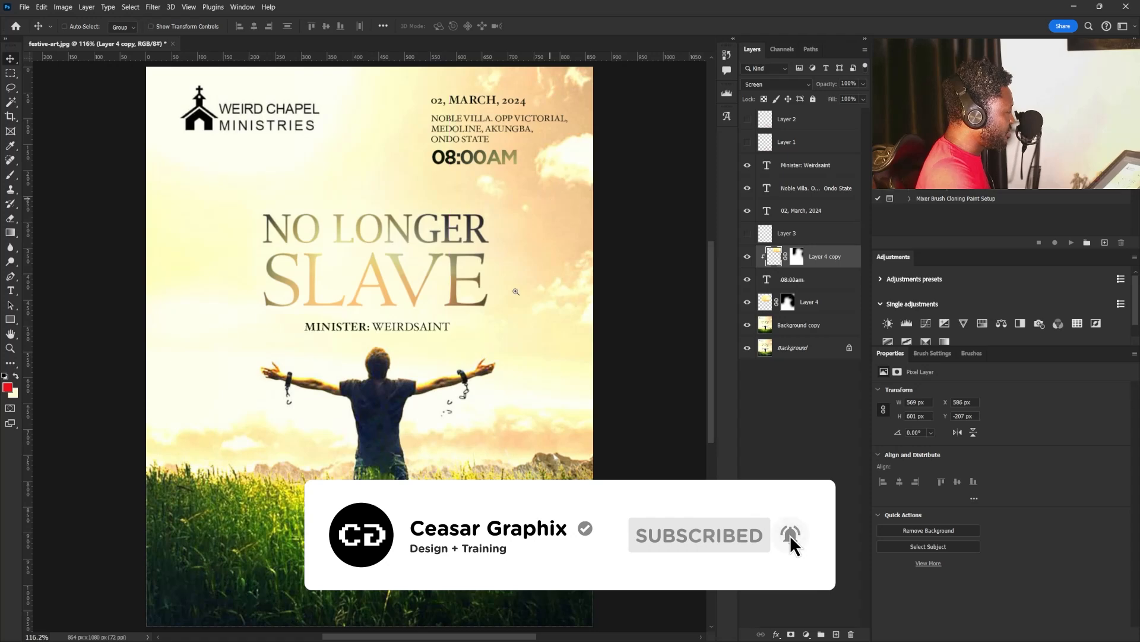
{"action": "left_click_drag", "start_coordinate": [538, 291], "coordinate": [485, 244]}
{"action": "left_click_drag", "start_coordinate": [485, 244], "coordinate": [468, 302]}
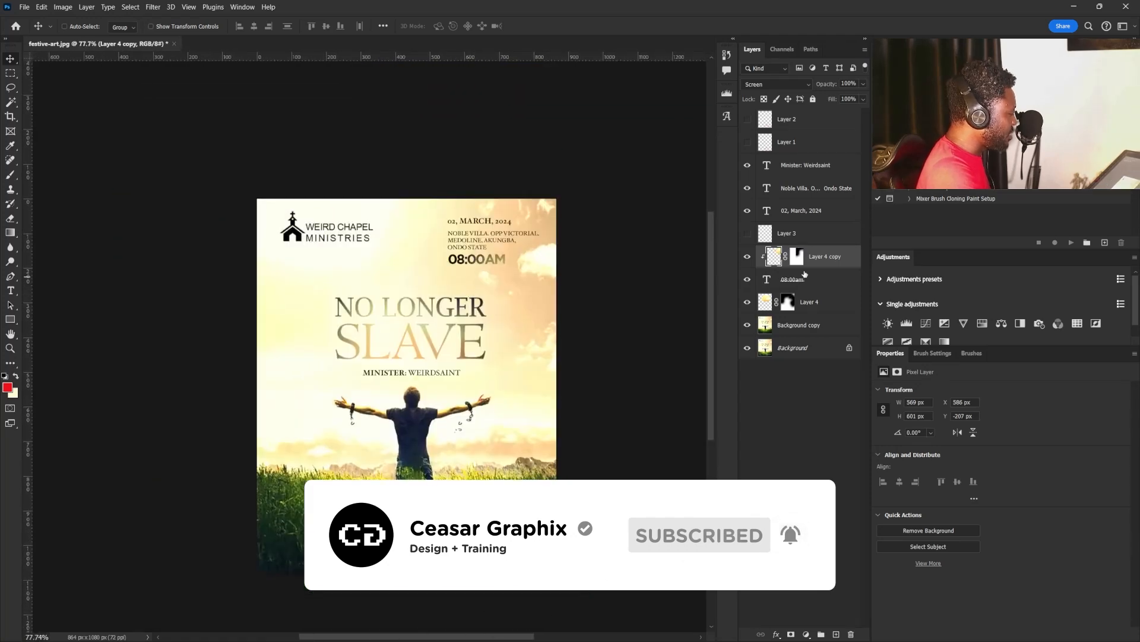
Step: Group the layers from the background copy up to the minister line and toggle the group to compare before and after
{"action": "left_click", "coordinate": [799, 330]}
{"action": "left_click", "coordinate": [801, 165], "text": "shift"}
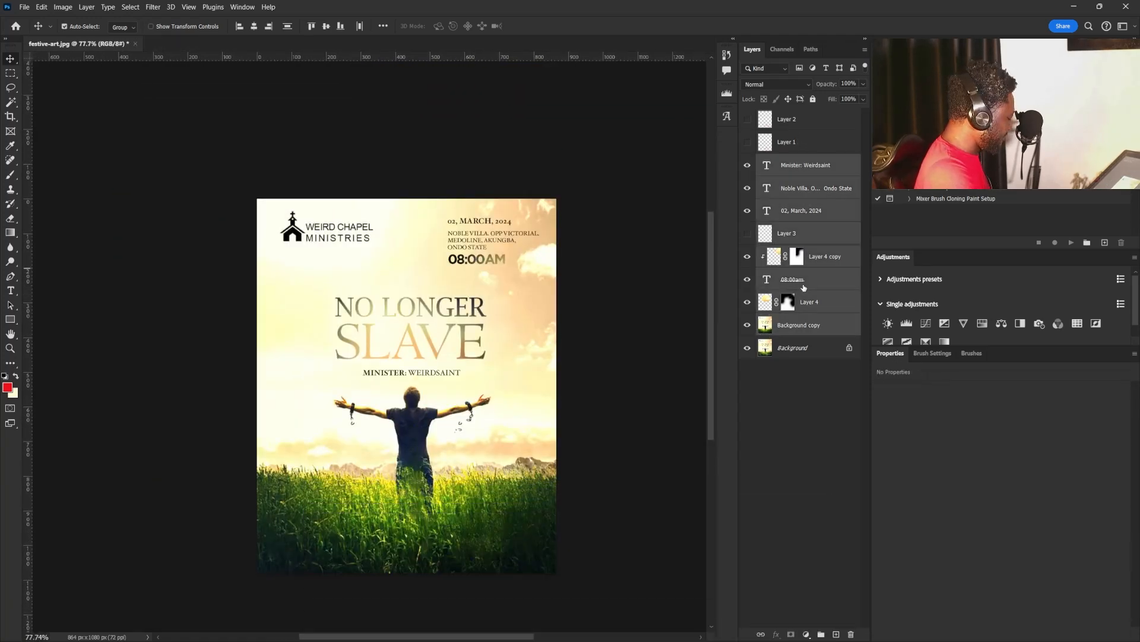
{"action": "key", "text": "ctrl+g"}
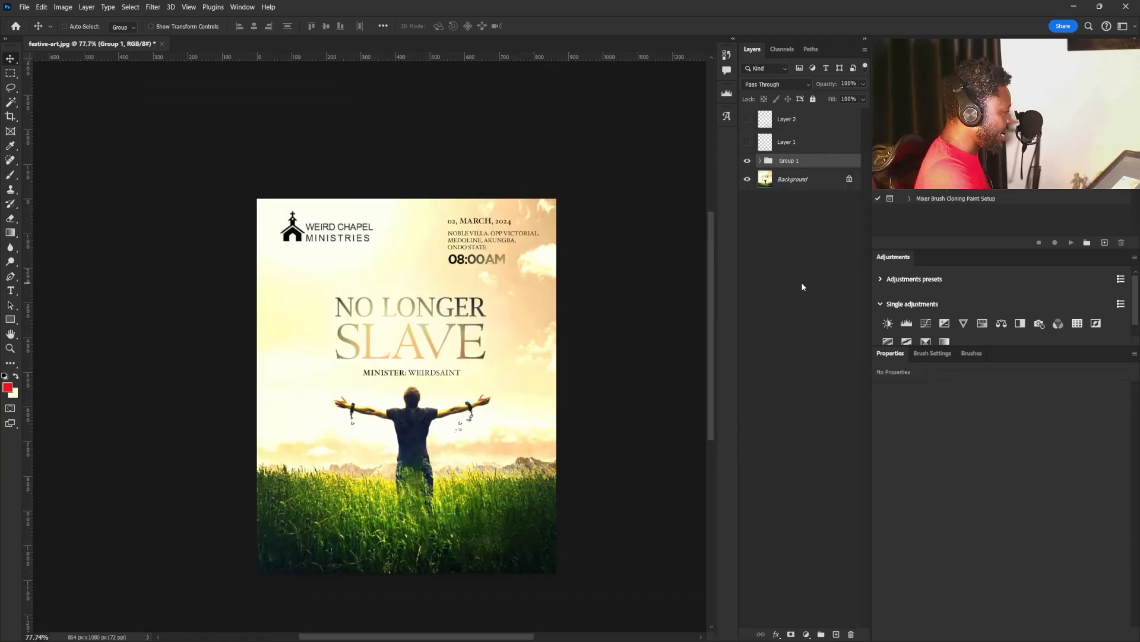
{"action": "left_click", "coordinate": [748, 162]}
{"action": "left_click", "coordinate": [747, 161]}
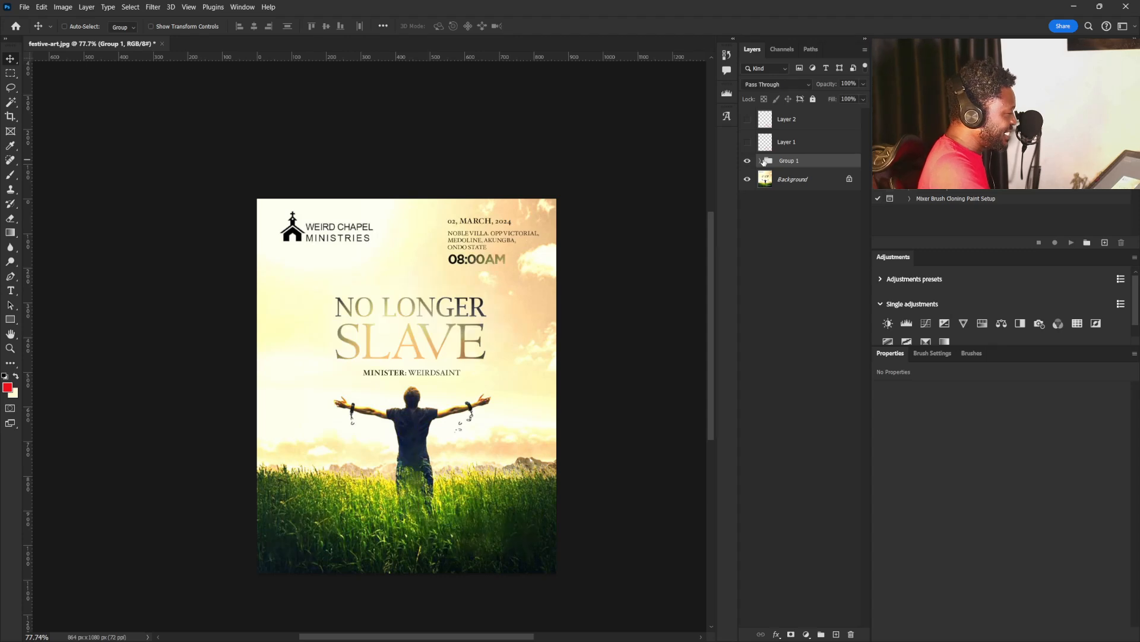
Step: Marquee the church logo area, about 334 by 140 px, on the background copy and copy it to a new layer
{"action": "left_click", "coordinate": [761, 160]}
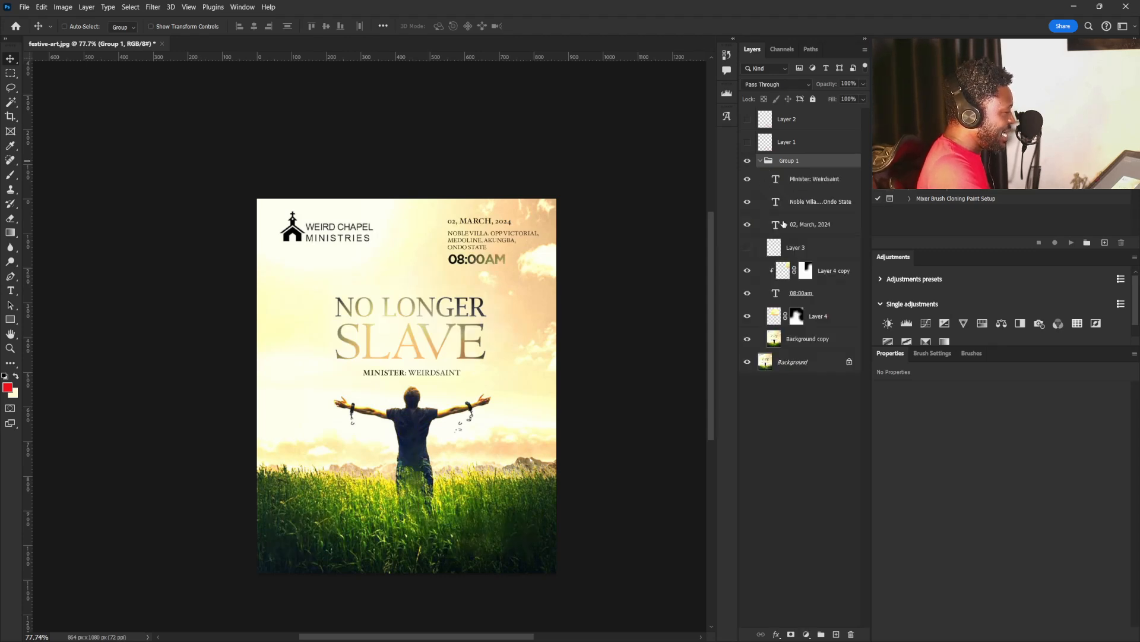
{"action": "left_click", "coordinate": [790, 337]}
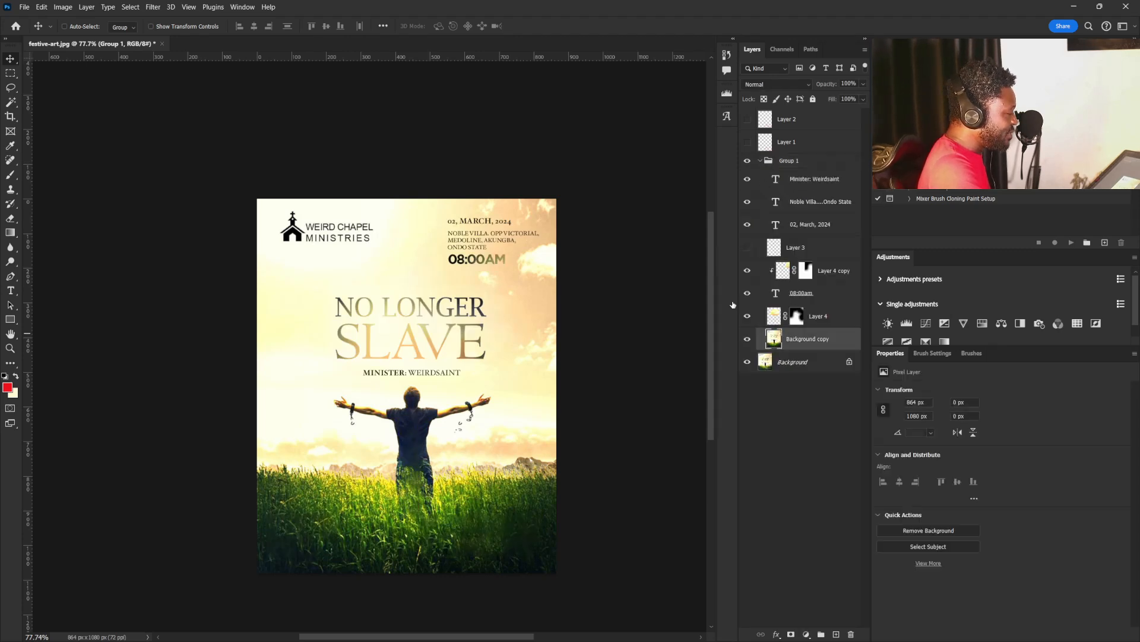
{"action": "left_click", "coordinate": [10, 74]}
{"action": "left_click_drag", "start_coordinate": [266, 201], "coordinate": [388, 257]}
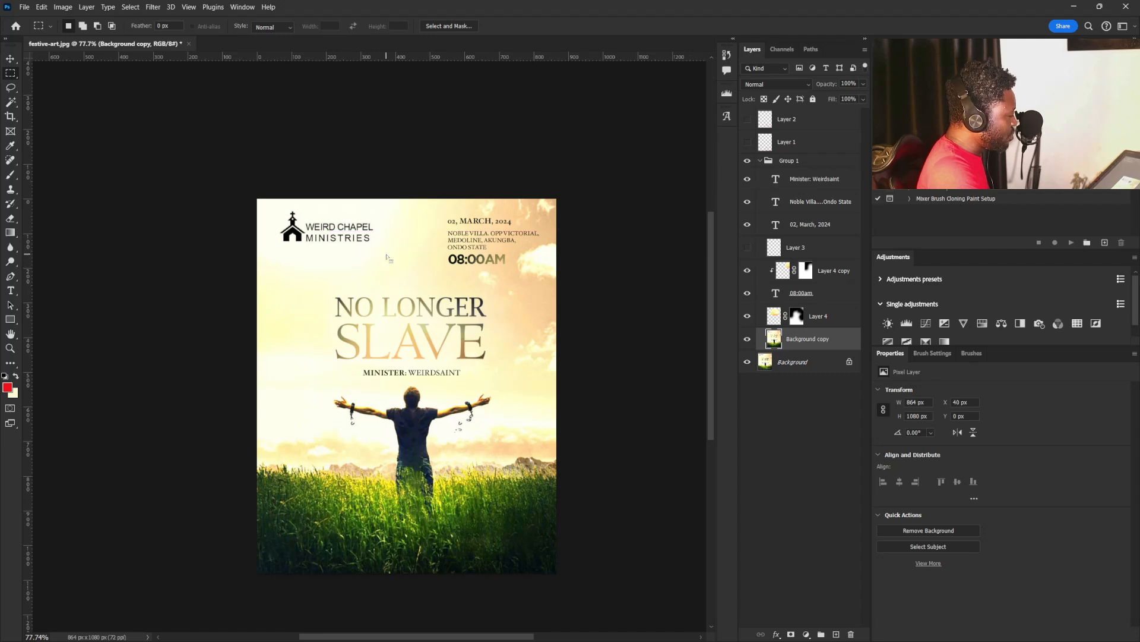
{"action": "key", "text": "ctrl+j"}
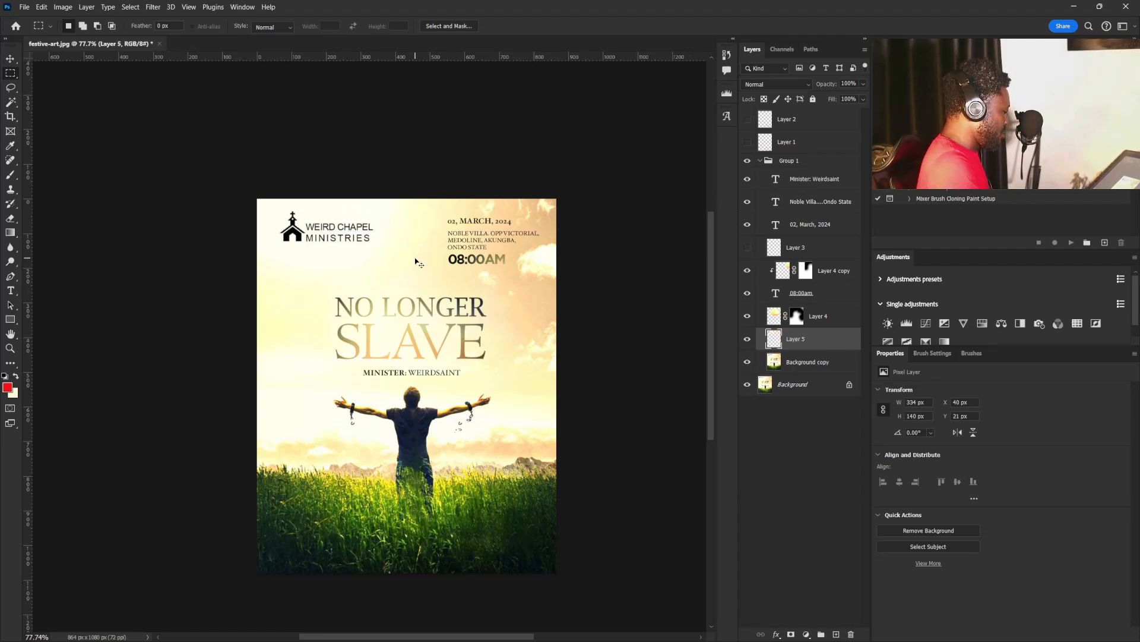
Step: Load the logo layer's outline as a selection, fill that area on the background copy, and deselect
{"action": "left_click", "coordinate": [774, 340], "text": "ctrl"}
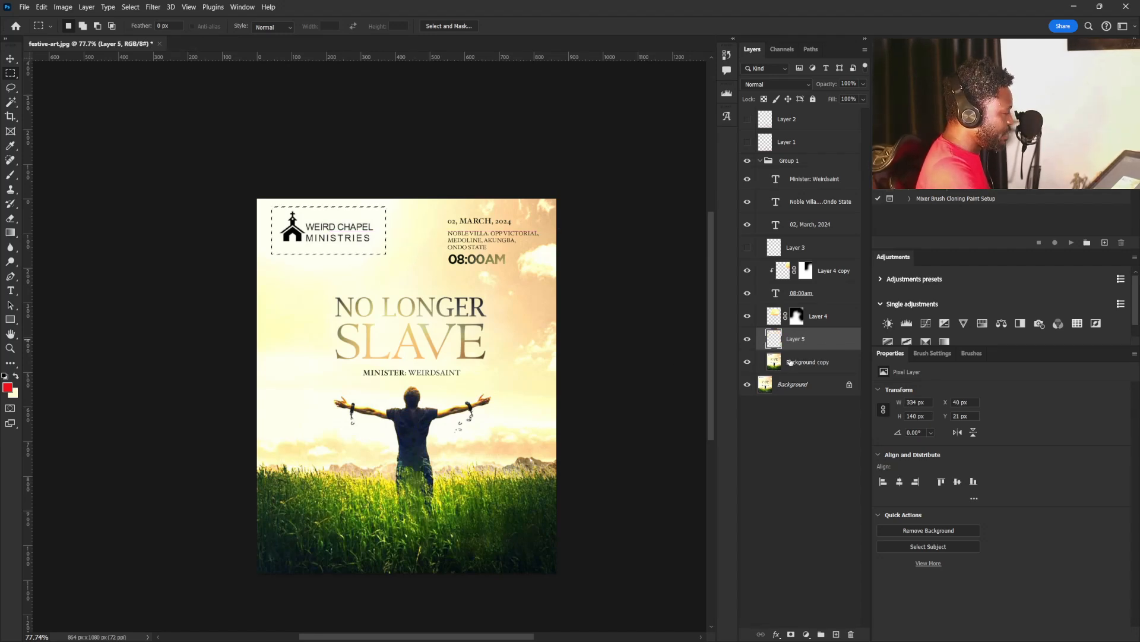
{"action": "left_click", "coordinate": [790, 362]}
{"action": "key", "text": "shift+F5"}
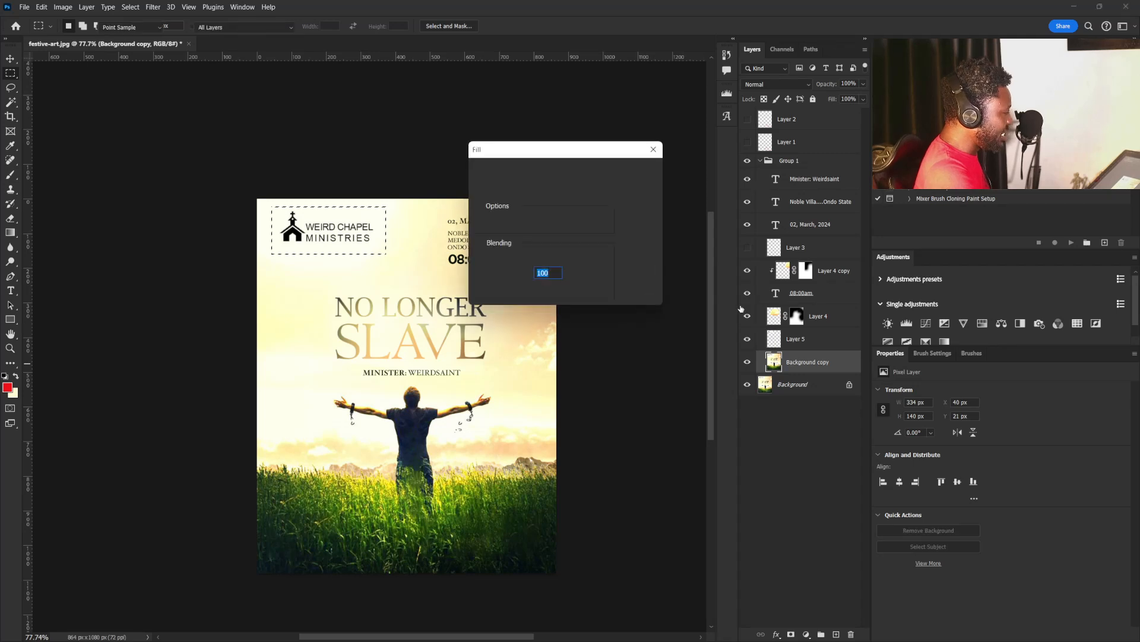
{"action": "left_click", "coordinate": [636, 171]}
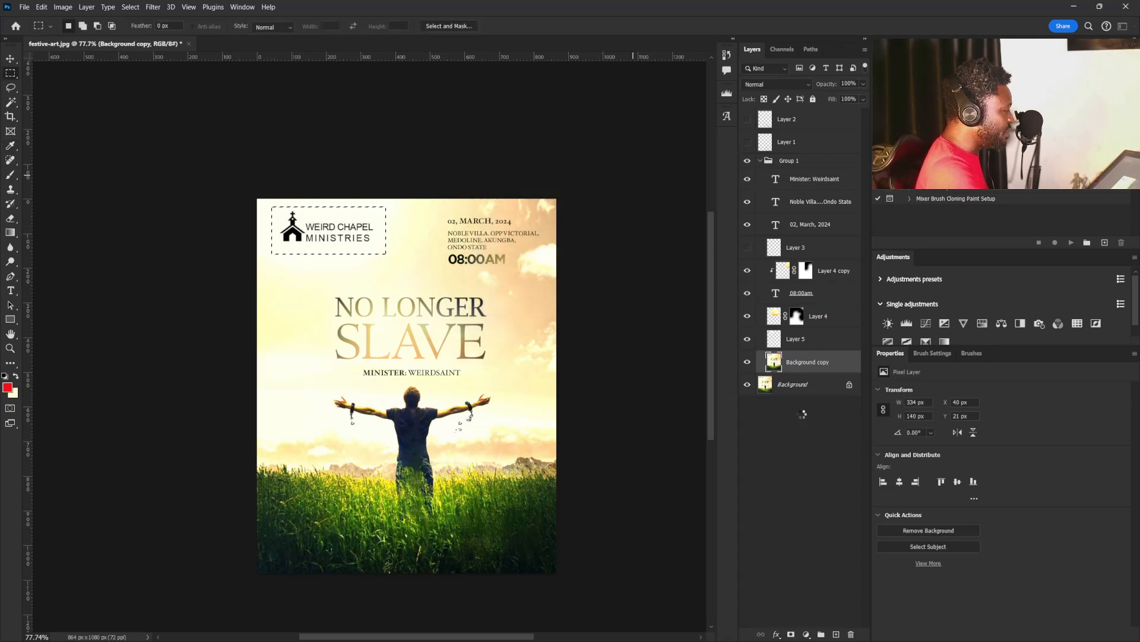
{"action": "key", "text": "ctrl+d"}
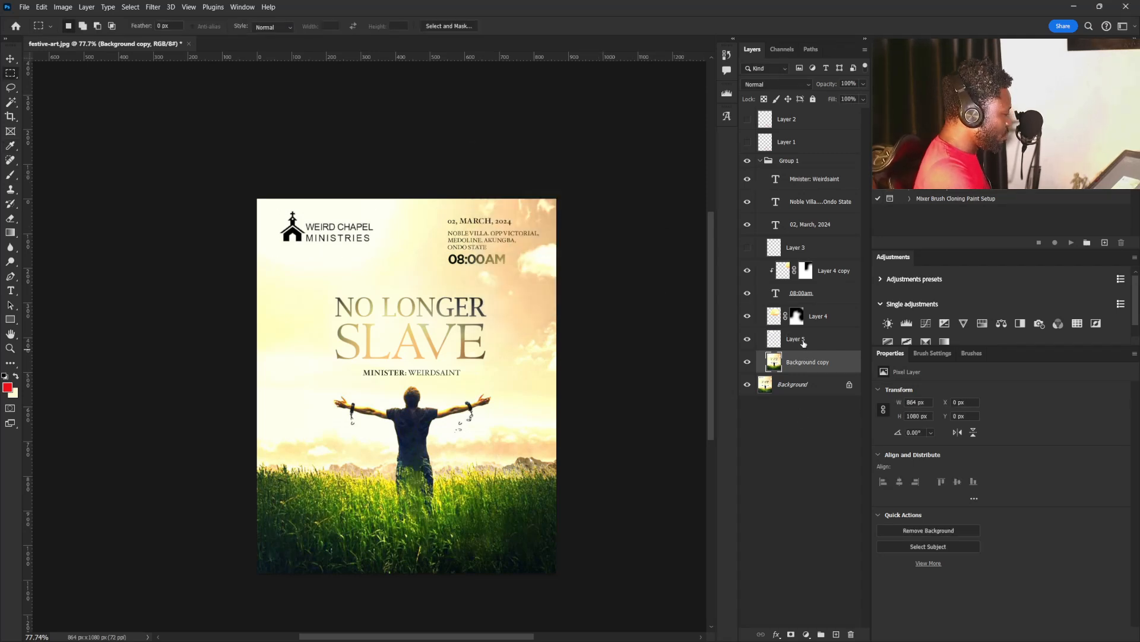
Step: Scale the separated church logo layer down to about 229 by 96 px and nudge it slightly downward in the flyer's upper-left corner
{"action": "left_click", "coordinate": [804, 344]}
{"action": "key", "text": "ctrl+t"}
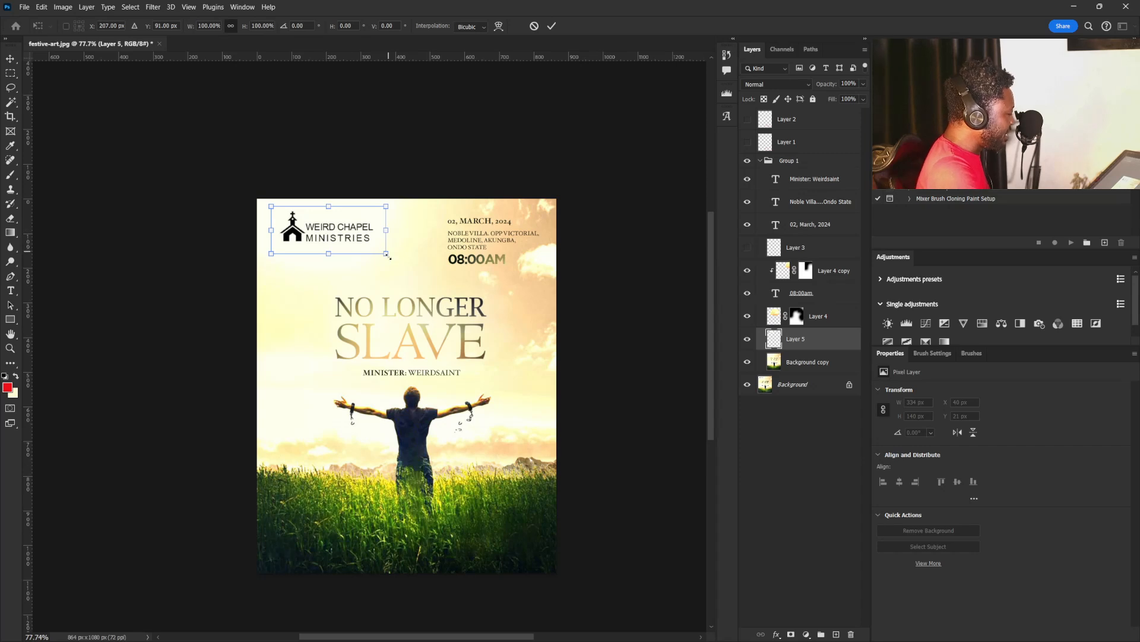
{"action": "left_click_drag", "start_coordinate": [387, 256], "coordinate": [308, 240]}
{"action": "key", "text": "Return"}
{"action": "key", "text": "m"}
{"action": "key", "text": "v"}
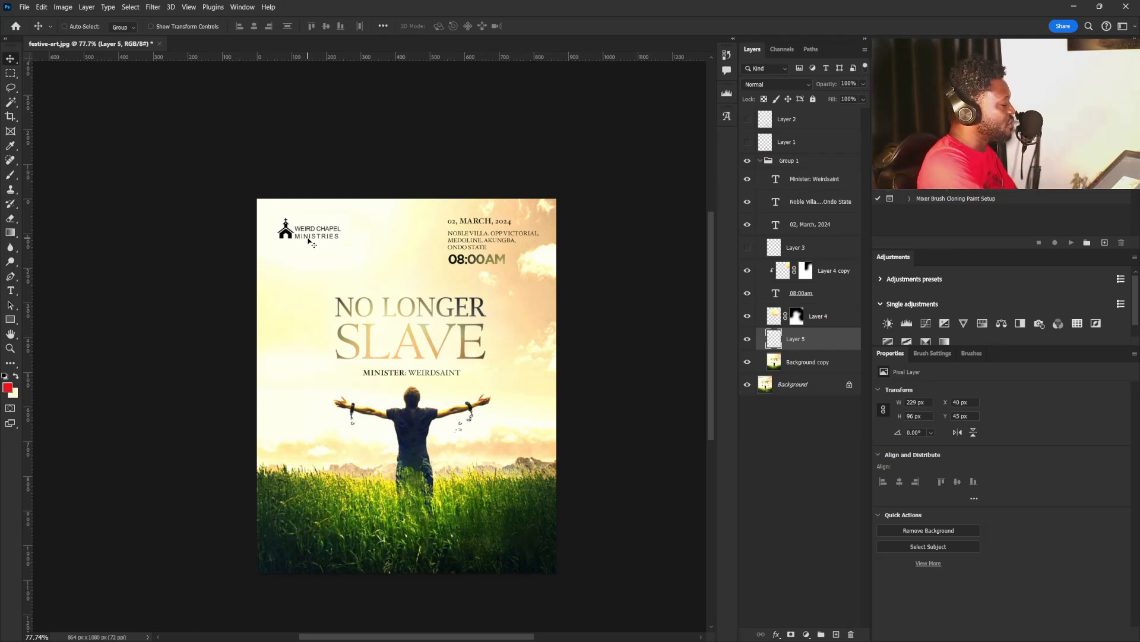
{"action": "left_click_drag", "start_coordinate": [324, 243], "coordinate": [324, 246]}
Step: Collapse Group 1 and toggle its visibility repeatedly to compare the redesign with the original flyer, leaving the group visible
{"action": "left_click", "coordinate": [788, 161]}
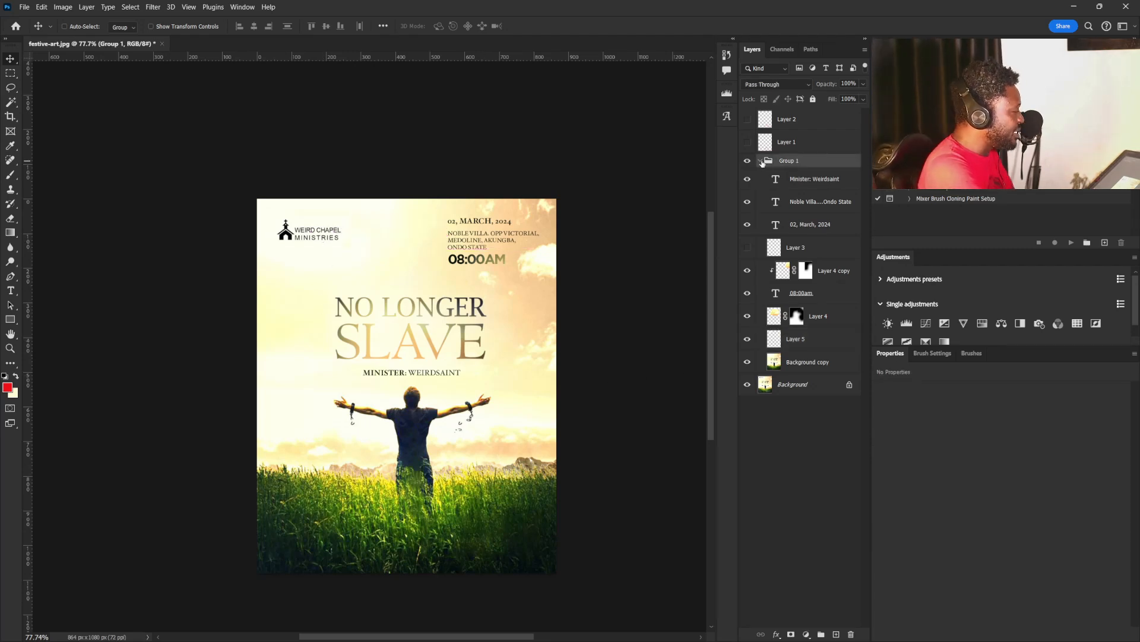
{"action": "left_click", "coordinate": [761, 161]}
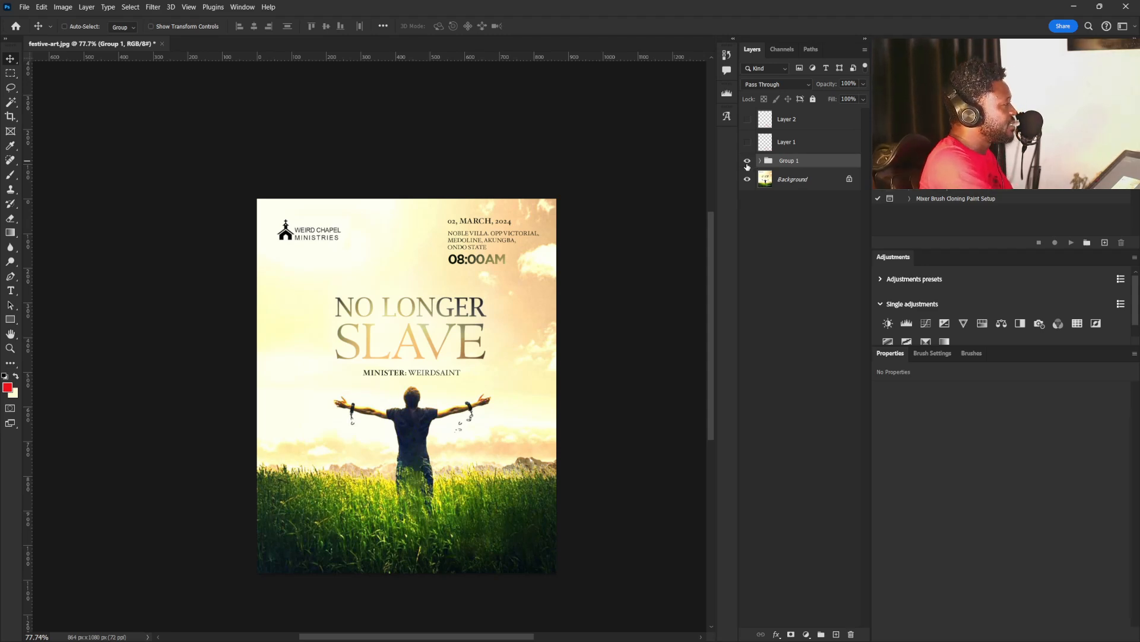
{"action": "left_click", "coordinate": [748, 163]}
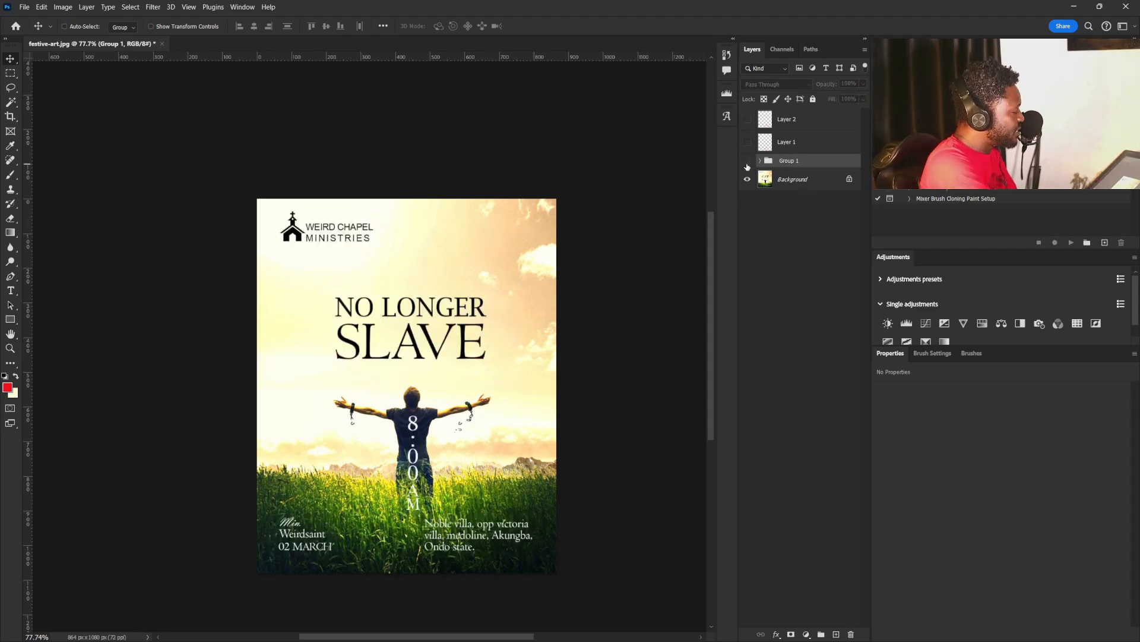
{"action": "left_click", "coordinate": [747, 162]}
{"action": "left_click", "coordinate": [747, 162]}
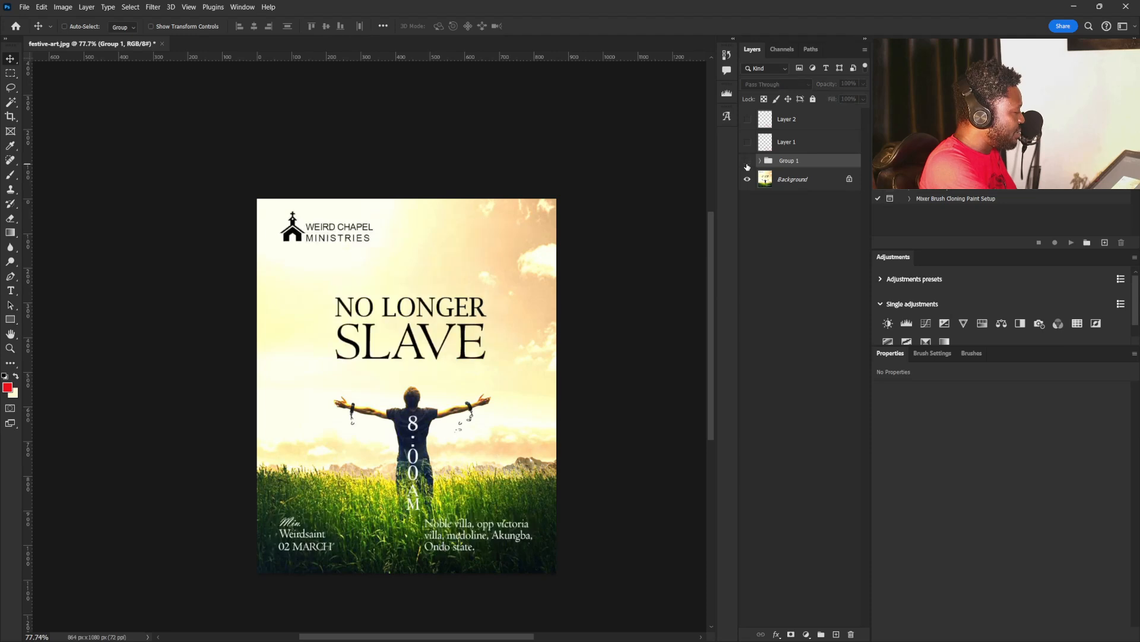
{"action": "left_click", "coordinate": [747, 162]}
{"action": "left_click", "coordinate": [747, 164]}
{"action": "left_click", "coordinate": [748, 164]}
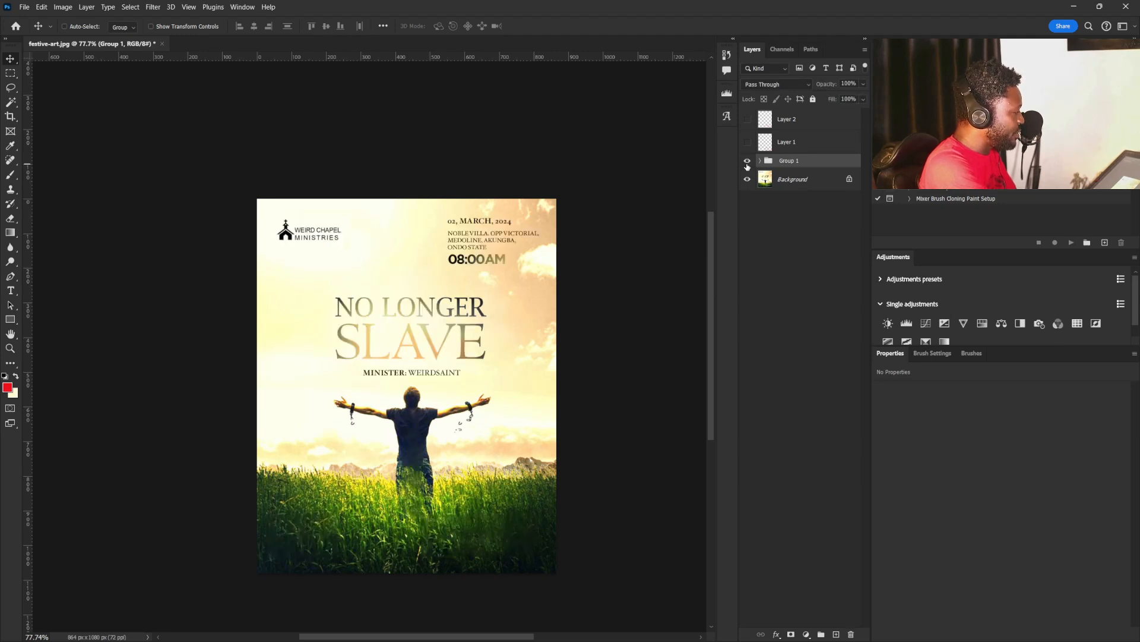
{"action": "left_click", "coordinate": [747, 164]}
{"action": "left_click", "coordinate": [748, 164]}
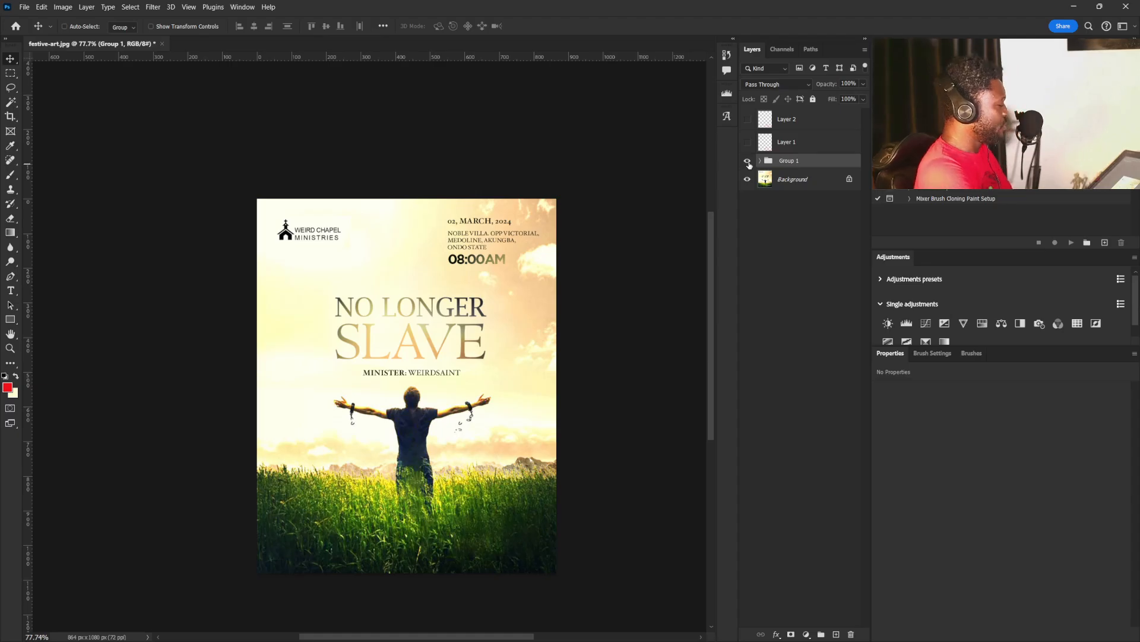